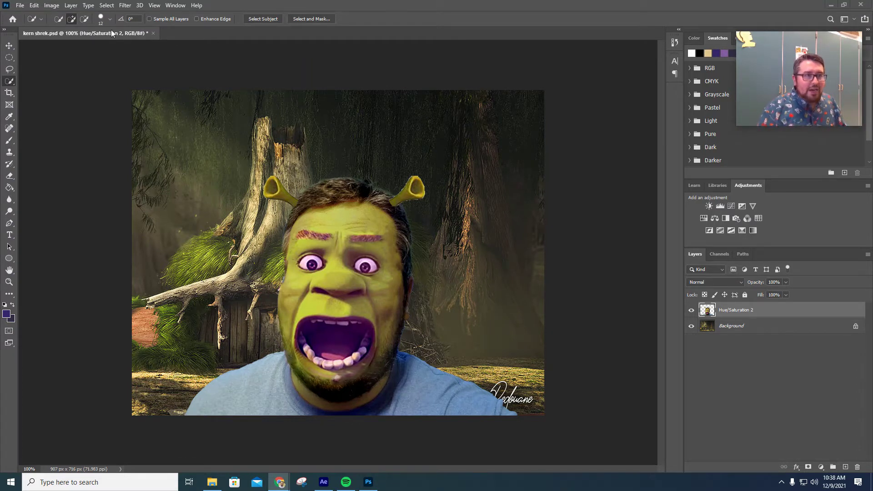
- Open the portrait photo 2962 from the Downloads folder as a new document
{"action": "left_click", "coordinate": [20, 5]}
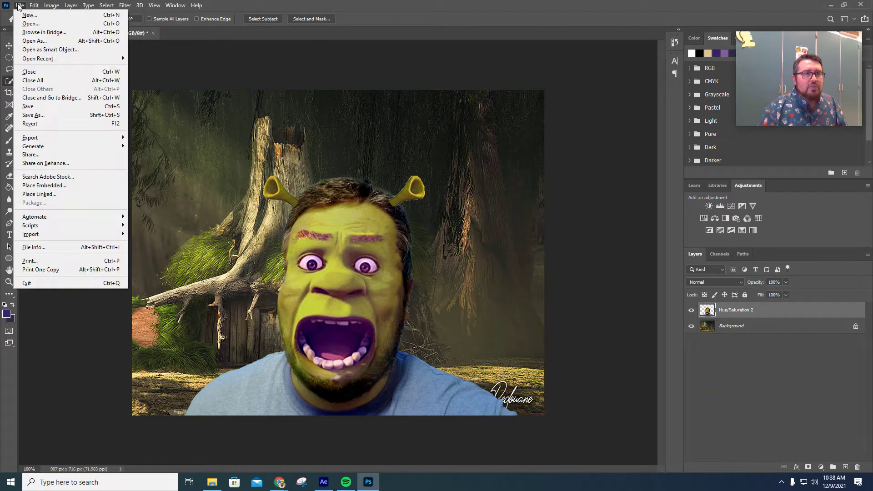
{"action": "left_click", "coordinate": [31, 24]}
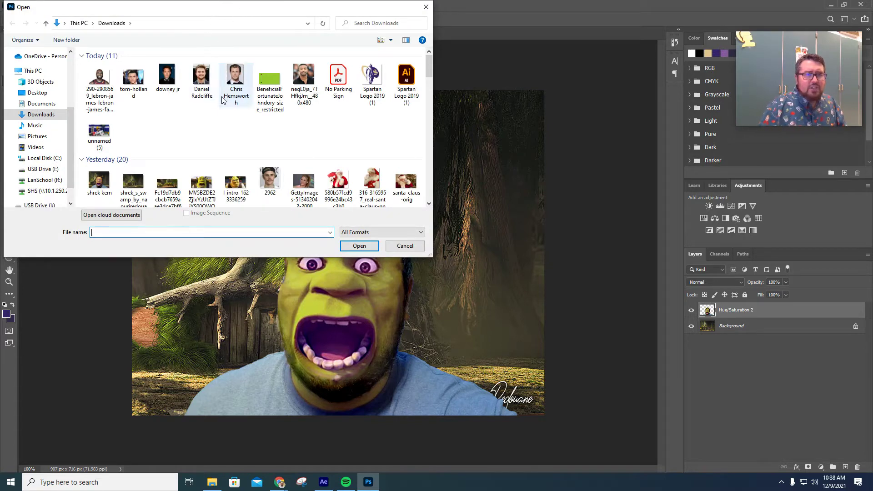
{"action": "scroll", "coordinate": [256, 151], "scroll_direction": "down", "scroll_amount": 2}
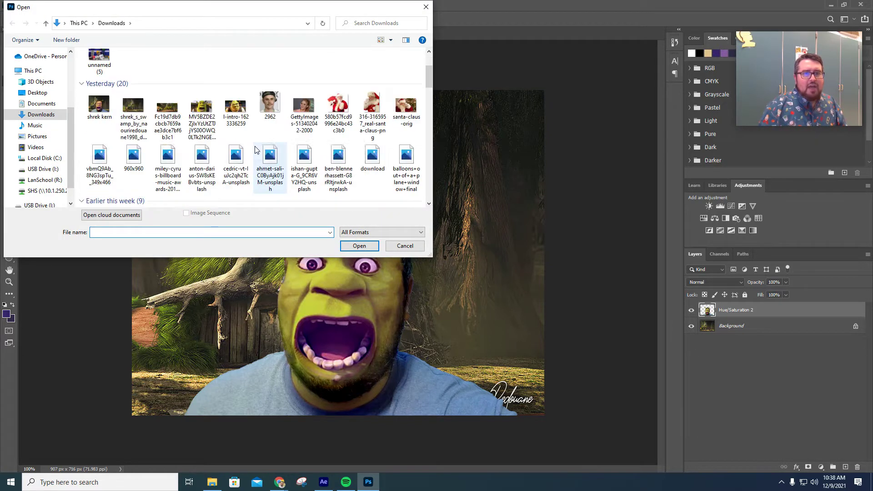
{"action": "double_click", "coordinate": [273, 107]}
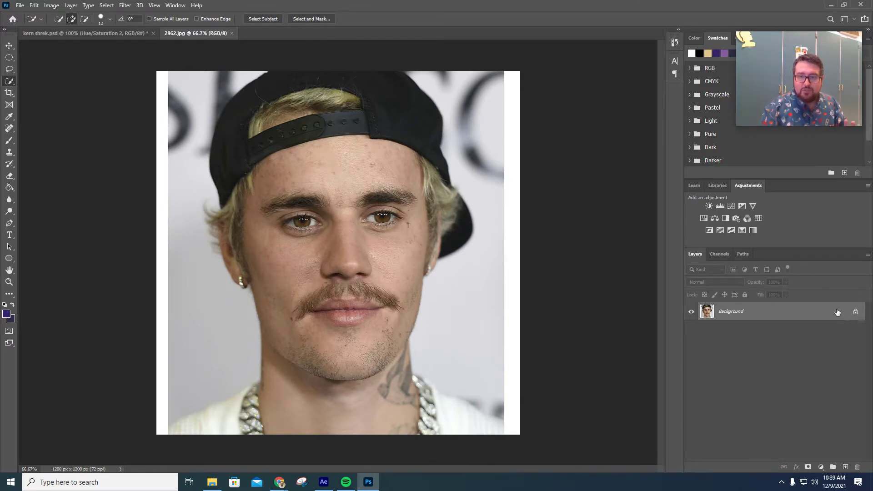
- Duplicate the Background layer and name the copy Biebs Orig
{"action": "right_click", "coordinate": [748, 313]}
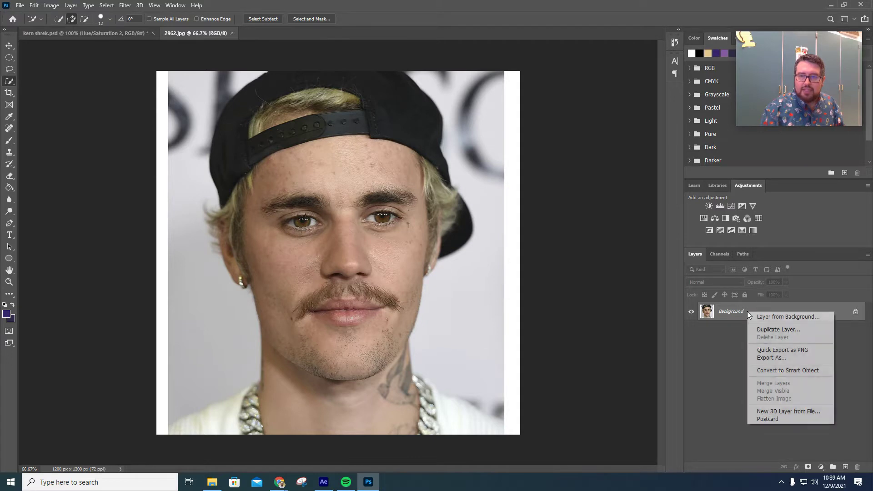
{"action": "left_click", "coordinate": [764, 333]}
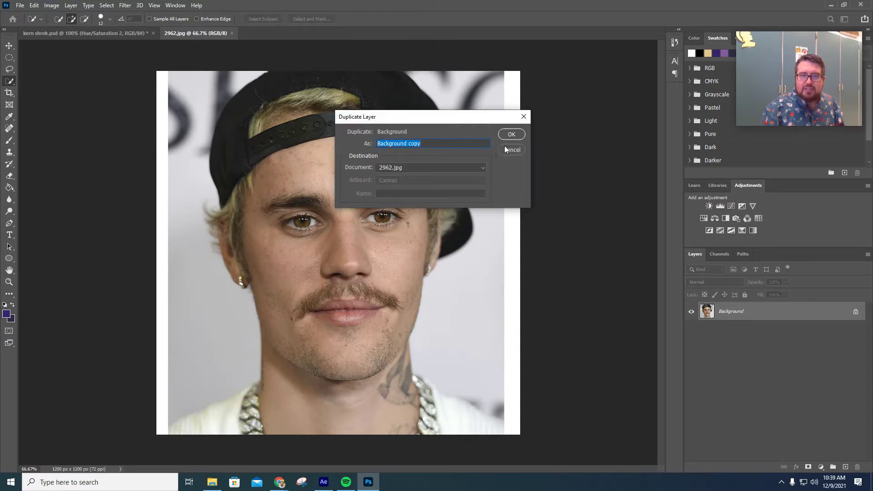
{"action": "type", "text": "Bie"}
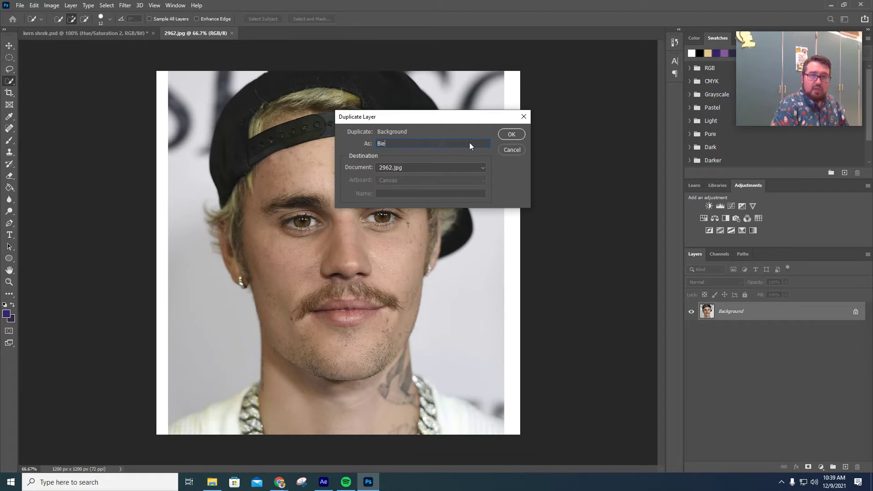
{"action": "type", "text": "bs Orig"}
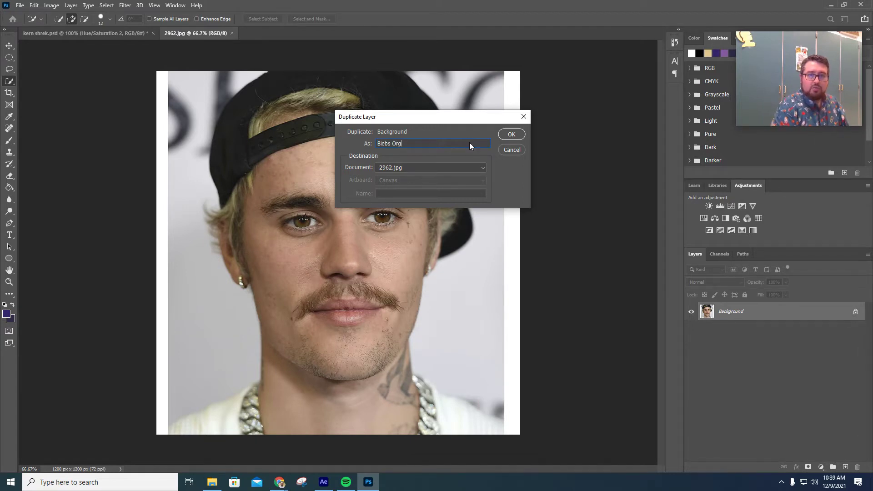
{"action": "key", "text": "Return"}
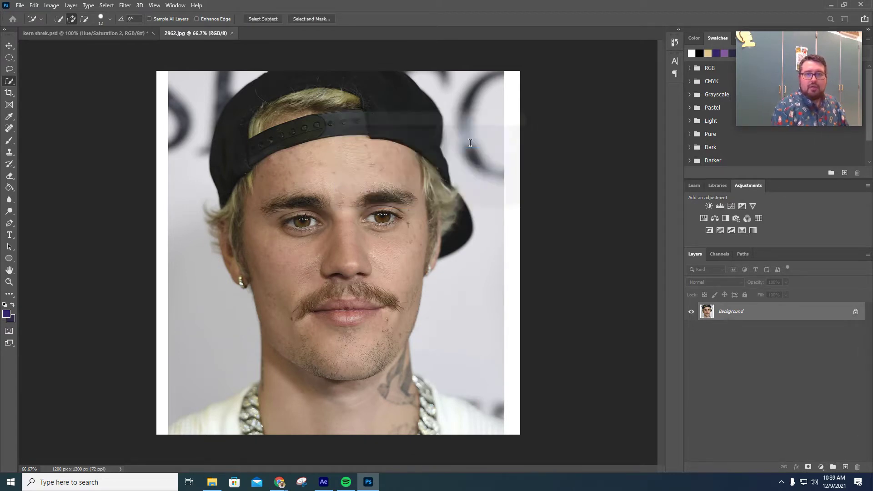
- Unlock the Background layer and move the Biebs Orig layer beneath it
{"action": "left_click_drag", "start_coordinate": [789, 317], "coordinate": [783, 348]}
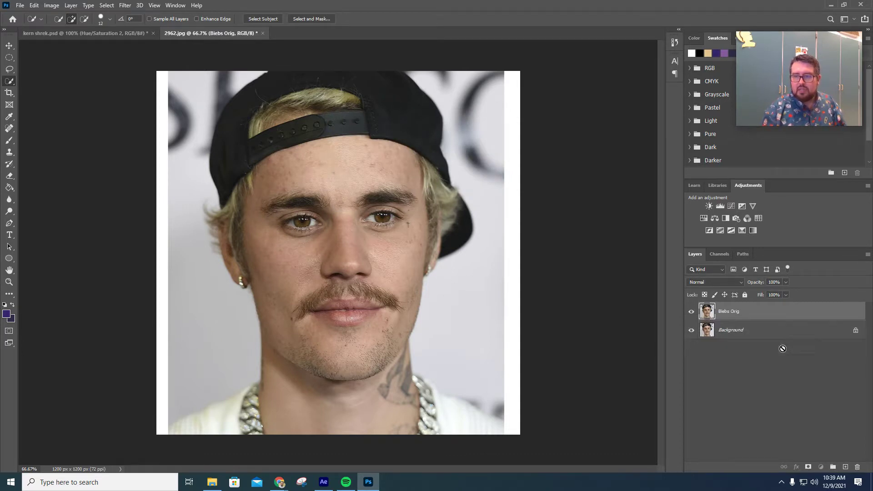
{"action": "left_click", "coordinate": [857, 332]}
{"action": "left_click_drag", "start_coordinate": [789, 319], "coordinate": [787, 343]}
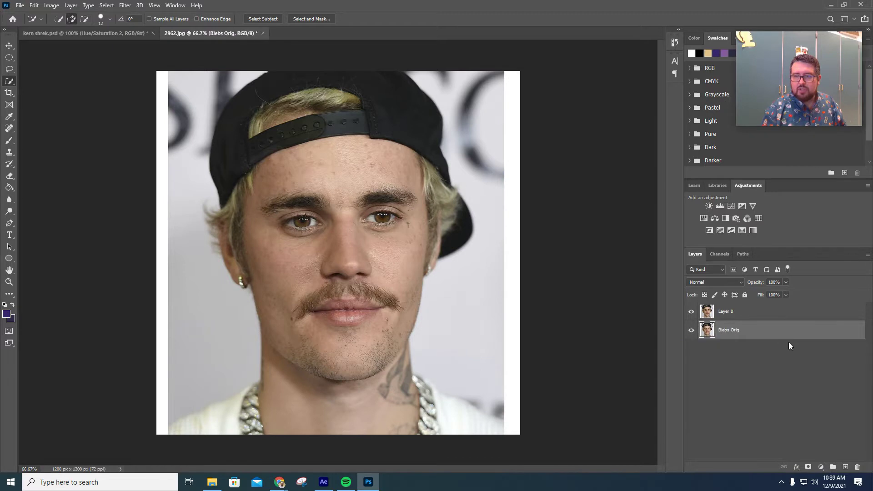
- Rename the upper layer Biebs Crazy
{"action": "left_click", "coordinate": [732, 313]}
{"action": "double_click", "coordinate": [733, 313]}
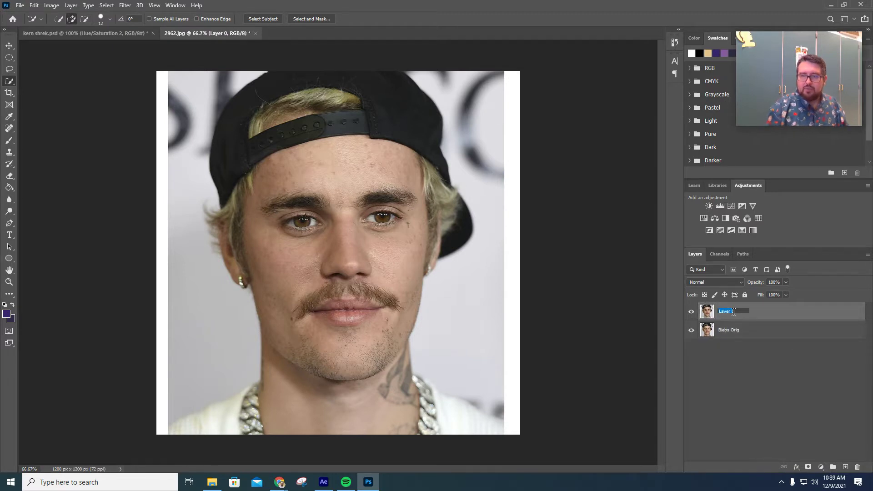
{"action": "type", "text": "Biebs Crazy"}
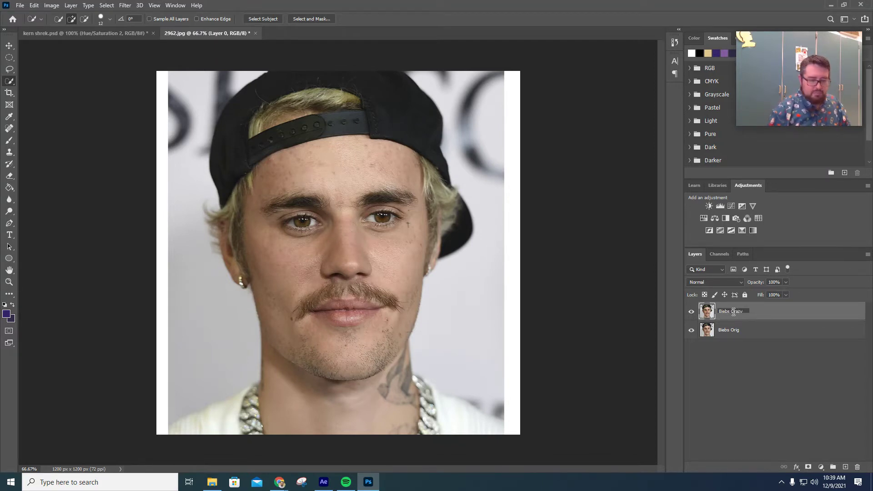
{"action": "key", "text": "Return"}
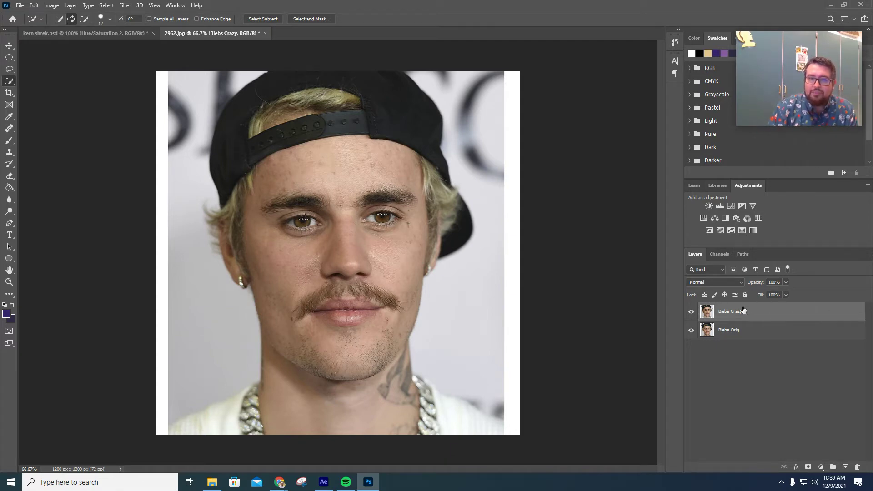
- Open the Liquify filter on the Biebs Crazy layer and move the floating video window off the brush options
{"action": "left_click", "coordinate": [125, 5]}
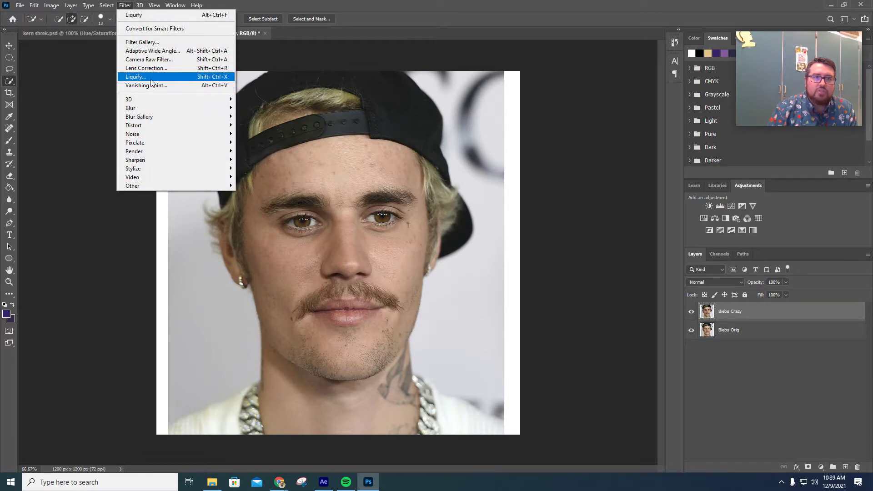
{"action": "left_click", "coordinate": [170, 78]}
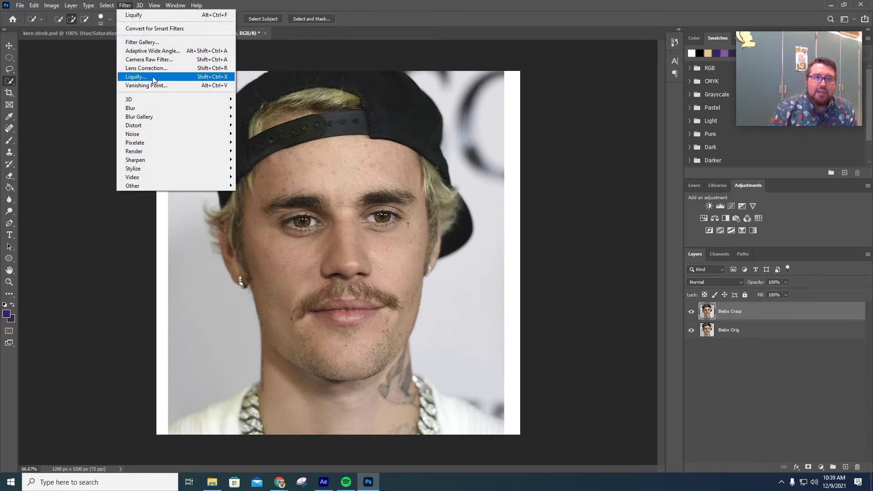
{"action": "left_click", "coordinate": [135, 76]}
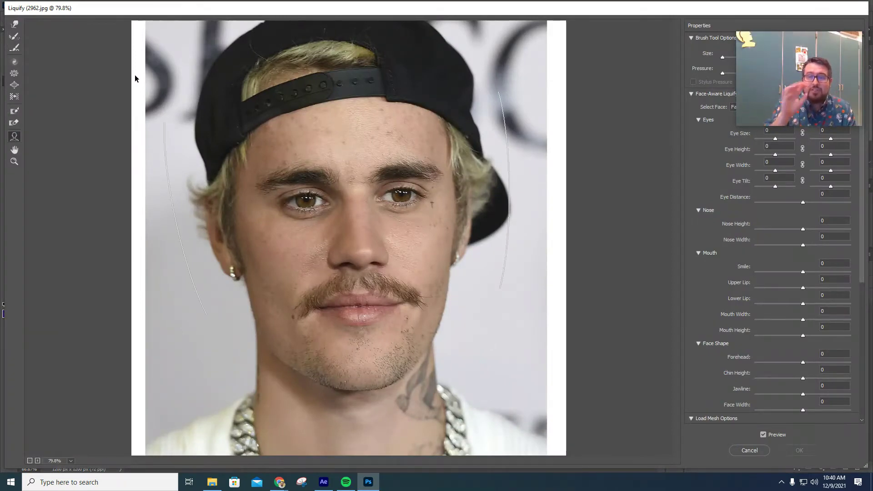
{"action": "mouse_move", "coordinate": [805, 57]}
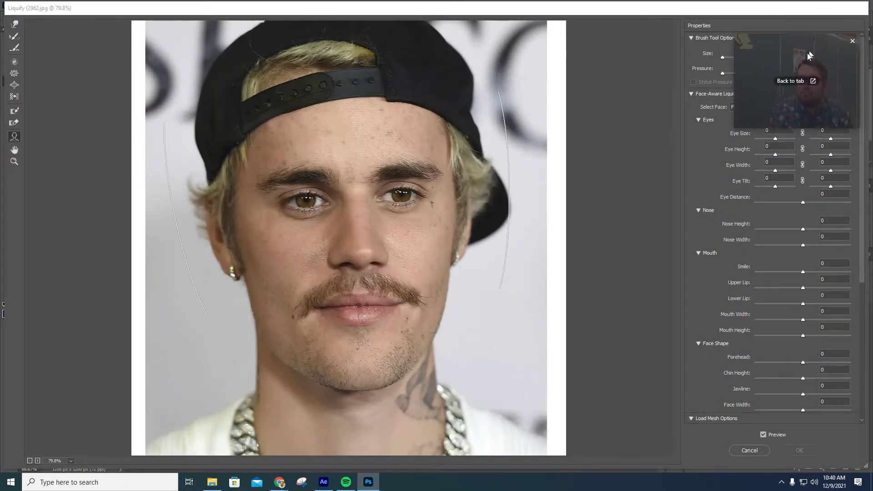
{"action": "mouse_move", "coordinate": [809, 54]}
{"action": "left_mouse_down"}
{"action": "mouse_move", "coordinate": [75, 352]}
{"action": "mouse_move", "coordinate": [82, 384]}
{"action": "left_mouse_up"}
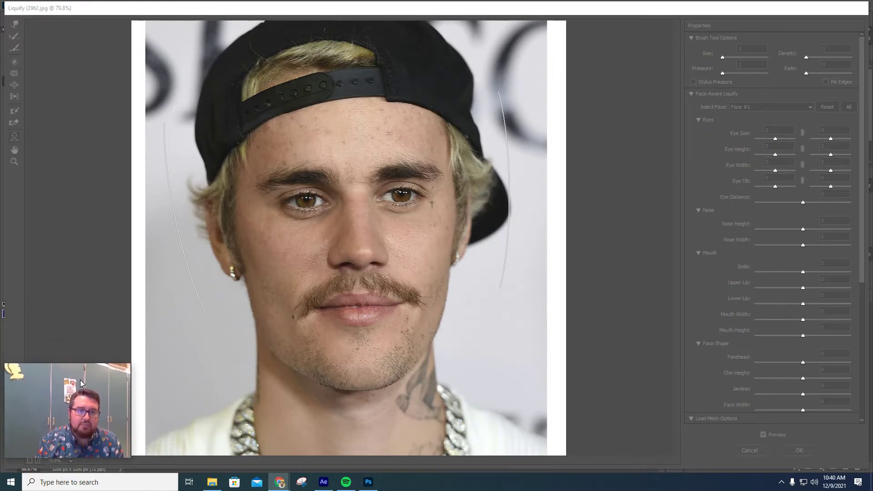
{"action": "left_click", "coordinate": [98, 95]}
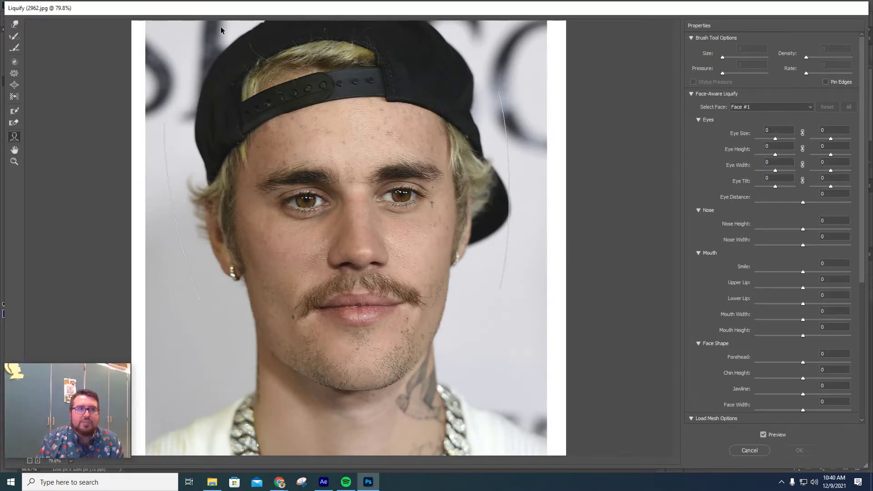
- Push both irises inward toward the nose with the Forward Warp tool at brush size 100
{"action": "left_click", "coordinate": [15, 25]}
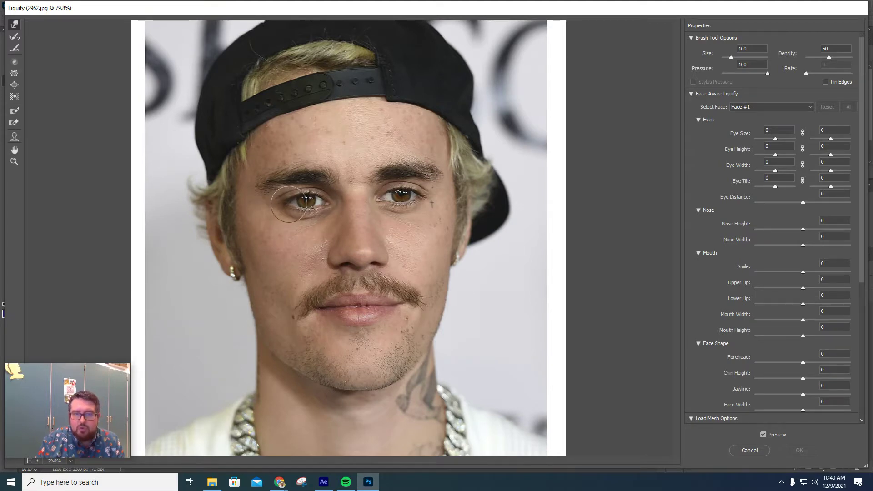
{"action": "left_click_drag", "start_coordinate": [308, 204], "coordinate": [330, 200]}
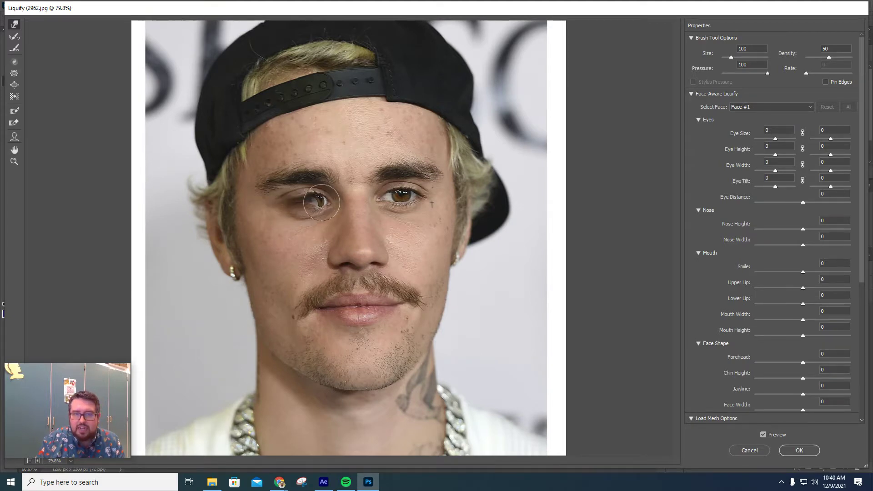
{"action": "left_click_drag", "start_coordinate": [416, 196], "coordinate": [391, 198]}
{"action": "left_click_drag", "start_coordinate": [307, 200], "coordinate": [324, 201]}
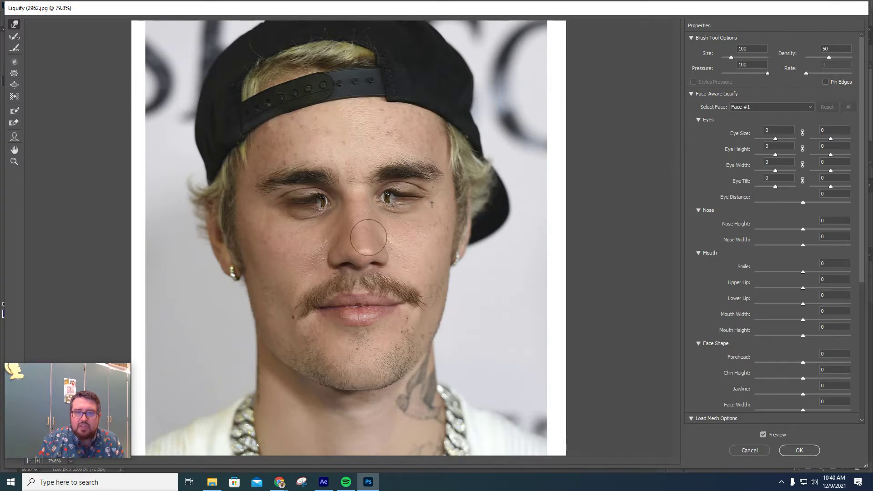
- Widen the nose and pull both corners of the mouth down and outward with the Forward Warp tool
{"action": "mouse_move", "coordinate": [361, 264]}
{"action": "left_mouse_down"}
{"action": "mouse_move", "coordinate": [344, 258]}
{"action": "mouse_move", "coordinate": [335, 270]}
{"action": "mouse_move", "coordinate": [372, 255]}
{"action": "mouse_move", "coordinate": [387, 268]}
{"action": "mouse_move", "coordinate": [329, 275]}
{"action": "mouse_move", "coordinate": [396, 265]}
{"action": "left_mouse_up"}
{"action": "left_click_drag", "start_coordinate": [392, 311], "coordinate": [400, 320]}
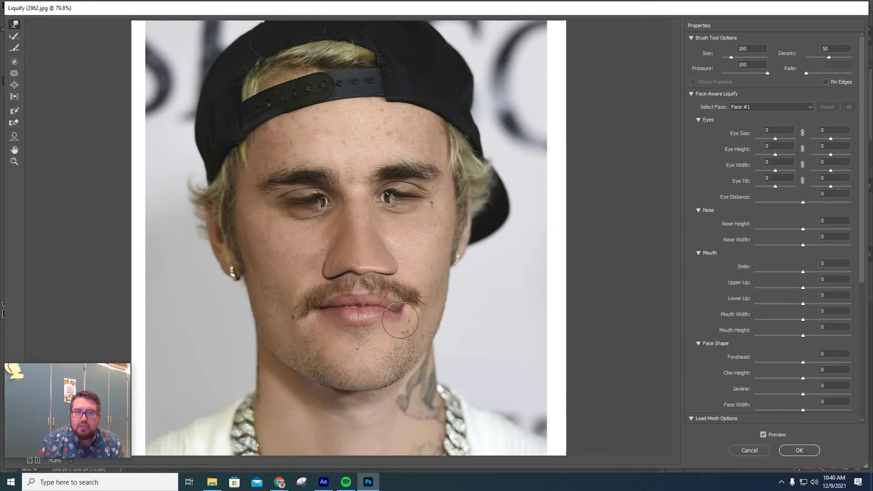
{"action": "left_click_drag", "start_coordinate": [331, 308], "coordinate": [322, 319]}
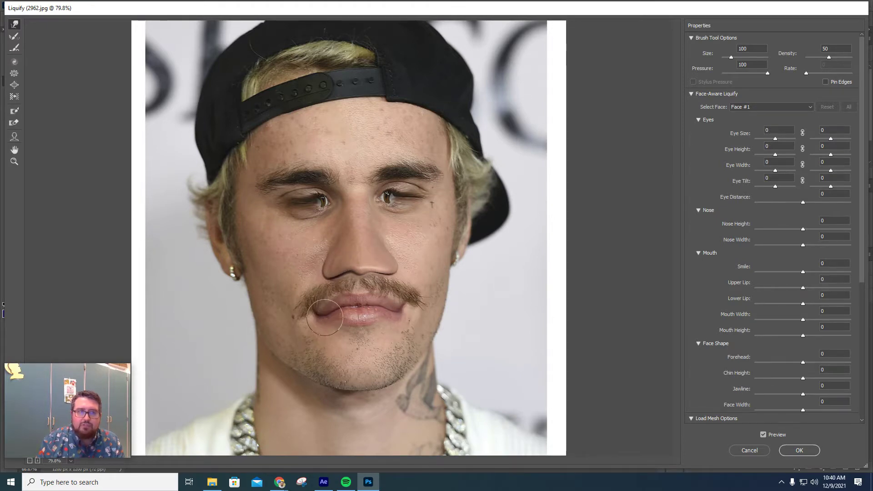
- Restore the warped eyes, nose and mouth to their original shape with the Reconstruct tool
{"action": "left_click", "coordinate": [15, 38]}
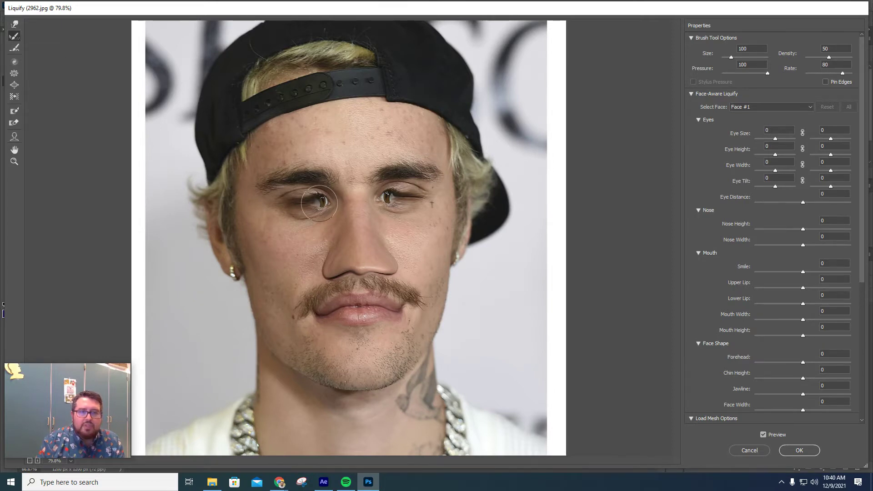
{"action": "mouse_move", "coordinate": [318, 197]}
{"action": "left_mouse_down"}
{"action": "mouse_move", "coordinate": [284, 202]}
{"action": "mouse_move", "coordinate": [334, 204]}
{"action": "mouse_move", "coordinate": [329, 209]}
{"action": "mouse_move", "coordinate": [389, 212]}
{"action": "left_mouse_up"}
{"action": "mouse_move", "coordinate": [400, 304]}
{"action": "left_mouse_down"}
{"action": "mouse_move", "coordinate": [381, 314]}
{"action": "mouse_move", "coordinate": [399, 302]}
{"action": "mouse_move", "coordinate": [322, 313]}
{"action": "mouse_move", "coordinate": [374, 278]}
{"action": "mouse_move", "coordinate": [346, 260]}
{"action": "mouse_move", "coordinate": [395, 246]}
{"action": "mouse_move", "coordinate": [407, 269]}
{"action": "mouse_move", "coordinate": [386, 249]}
{"action": "mouse_move", "coordinate": [382, 267]}
{"action": "mouse_move", "coordinate": [393, 262]}
{"action": "mouse_move", "coordinate": [341, 265]}
{"action": "mouse_move", "coordinate": [379, 257]}
{"action": "mouse_move", "coordinate": [366, 259]}
{"action": "mouse_move", "coordinate": [368, 253]}
{"action": "mouse_move", "coordinate": [370, 268]}
{"action": "mouse_move", "coordinate": [390, 278]}
{"action": "mouse_move", "coordinate": [362, 278]}
{"action": "left_mouse_up"}
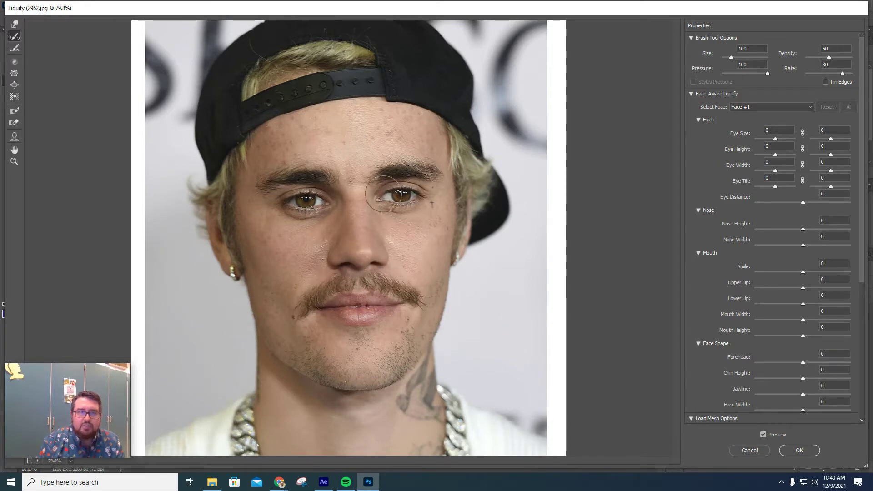
- Using the Twirl Clockwise tool at brush size 187, twirl the photo's left eye clockwise and its right eye counterclockwise
{"action": "left_click", "coordinate": [15, 62]}
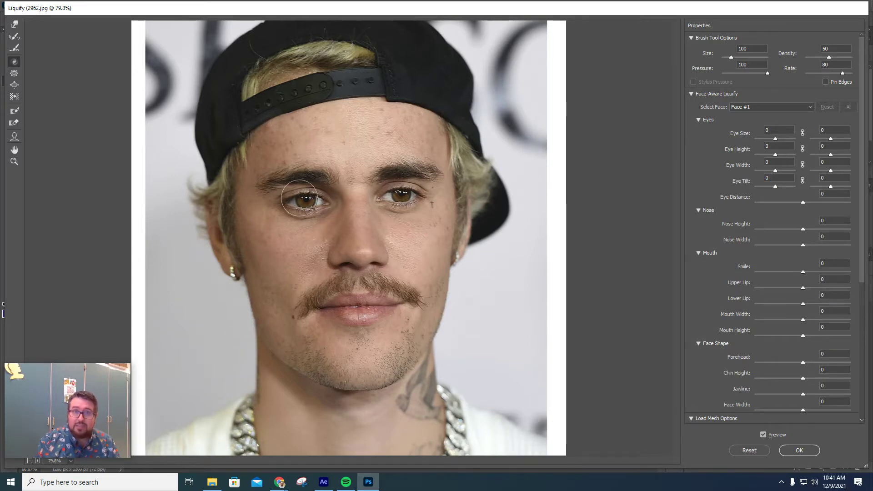
{"action": "left_click", "coordinate": [299, 199]}
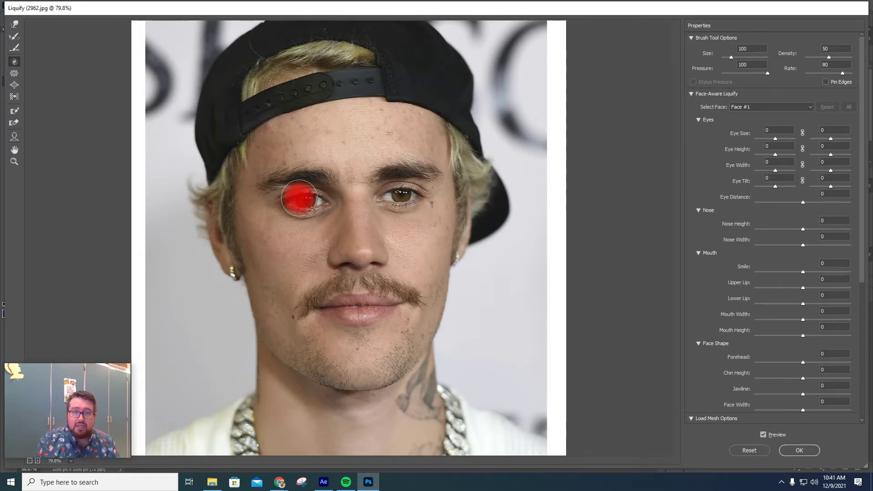
{"action": "left_click_drag", "start_coordinate": [299, 198], "coordinate": [324, 193]}
{"action": "left_click_drag", "start_coordinate": [374, 188], "coordinate": [307, 188]}
{"action": "left_click_drag", "start_coordinate": [301, 197], "coordinate": [340, 197]}
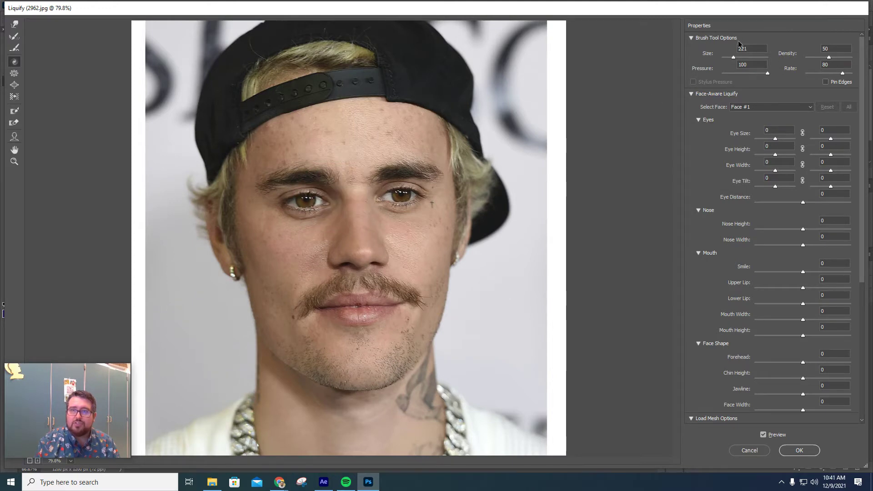
{"action": "mouse_move", "coordinate": [347, 187]}
{"action": "left_mouse_down"}
{"action": "mouse_move", "coordinate": [318, 190]}
{"action": "mouse_move", "coordinate": [338, 191]}
{"action": "left_mouse_up"}
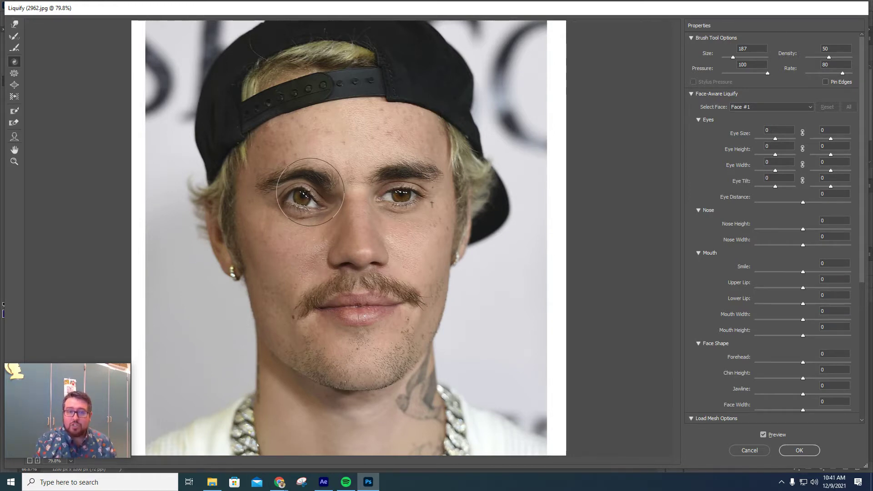
{"action": "key", "text": "alt"}
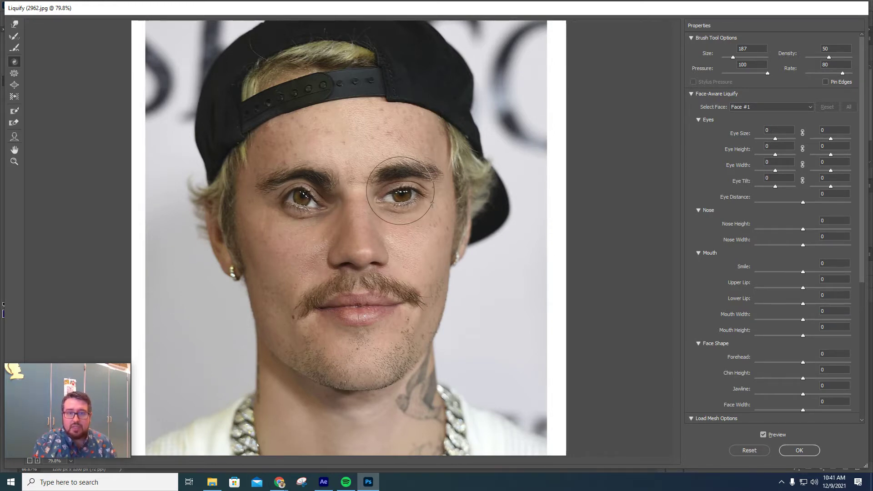
{"action": "left_click", "coordinate": [401, 191], "text": "alt"}
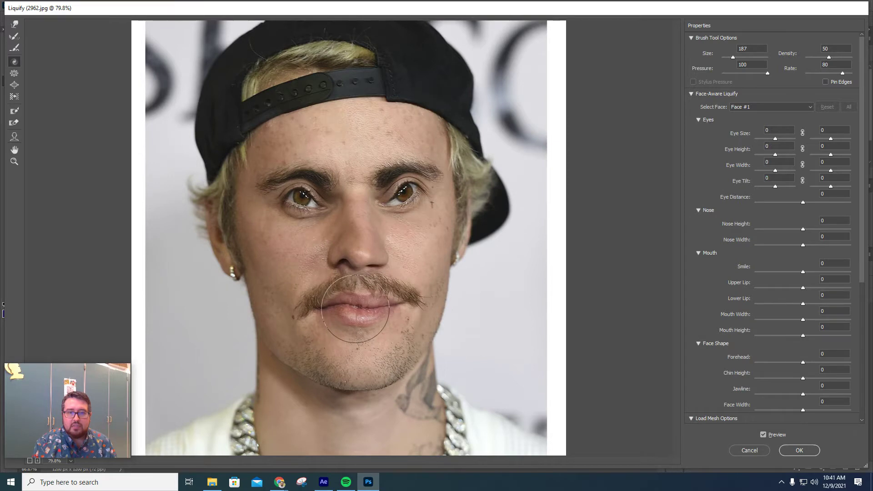
- Twirl the lips and the cap's snapback strap with the size 187 Twirl Clockwise brush
{"action": "left_click_drag", "start_coordinate": [356, 308], "coordinate": [336, 312]}
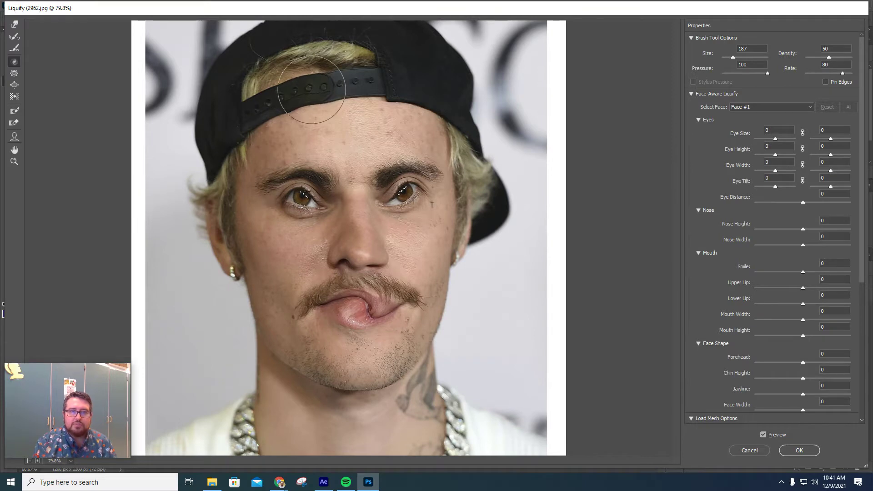
{"action": "left_click_drag", "start_coordinate": [311, 90], "coordinate": [328, 103]}
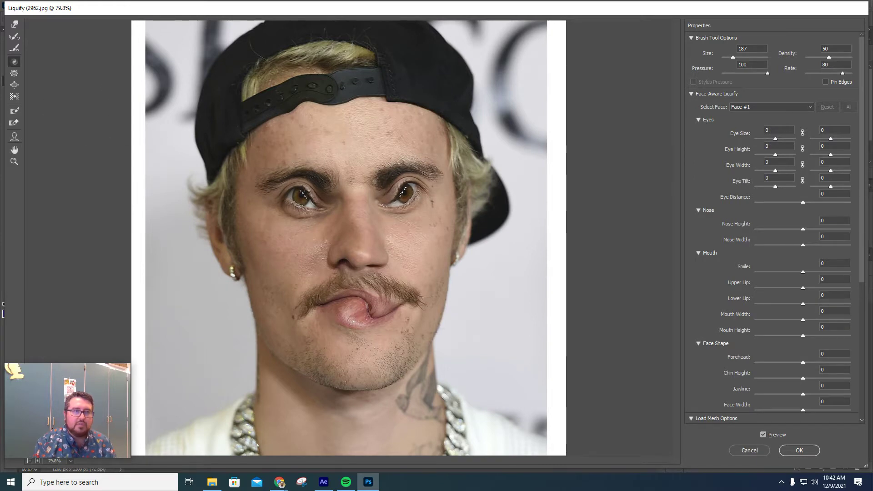
- Restore the twirled eyes, lips and cap strap to their original shape with the Reconstruct tool at brush size 271
{"action": "left_click", "coordinate": [15, 36]}
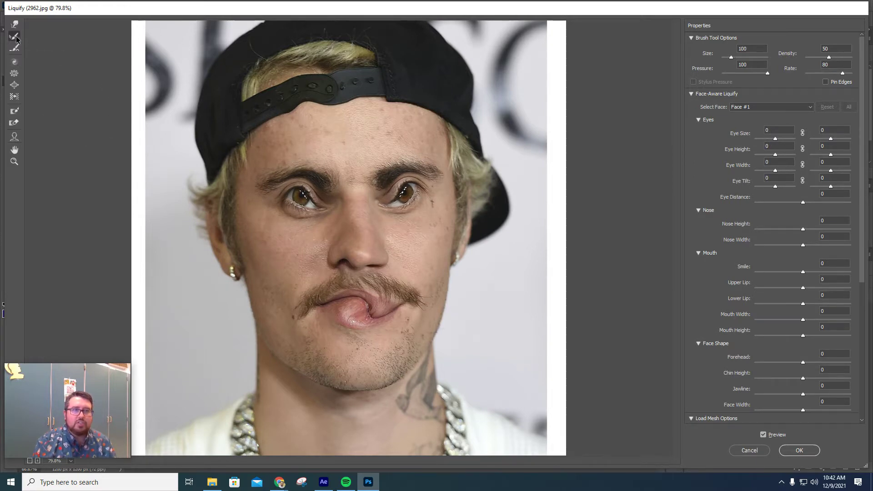
{"action": "mouse_move", "coordinate": [332, 92]}
{"action": "left_mouse_down"}
{"action": "mouse_move", "coordinate": [381, 91]}
{"action": "mouse_move", "coordinate": [339, 147]}
{"action": "mouse_move", "coordinate": [345, 171]}
{"action": "mouse_move", "coordinate": [390, 176]}
{"action": "mouse_move", "coordinate": [308, 213]}
{"action": "mouse_move", "coordinate": [317, 213]}
{"action": "mouse_move", "coordinate": [331, 260]}
{"action": "mouse_move", "coordinate": [408, 269]}
{"action": "mouse_move", "coordinate": [399, 291]}
{"action": "mouse_move", "coordinate": [339, 335]}
{"action": "left_mouse_up"}
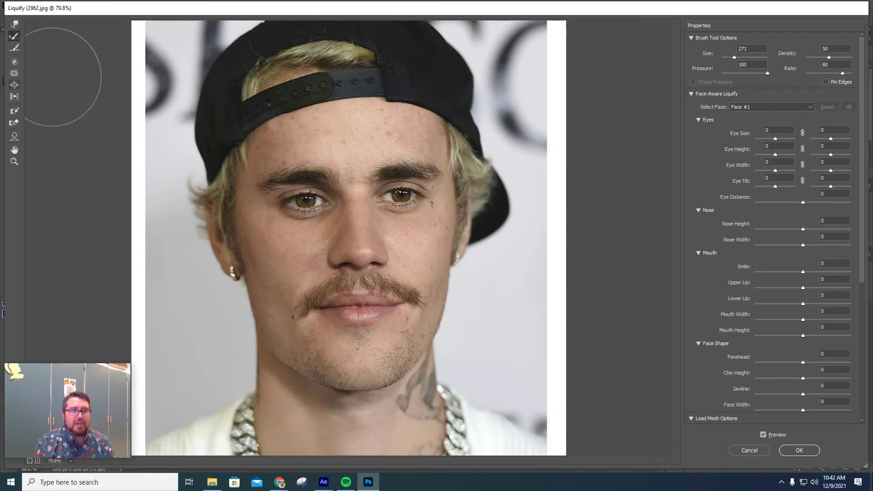
- Shrink both eyes, the nose and the lips with the Pucker tool at brush size 135
{"action": "left_click", "coordinate": [15, 73]}
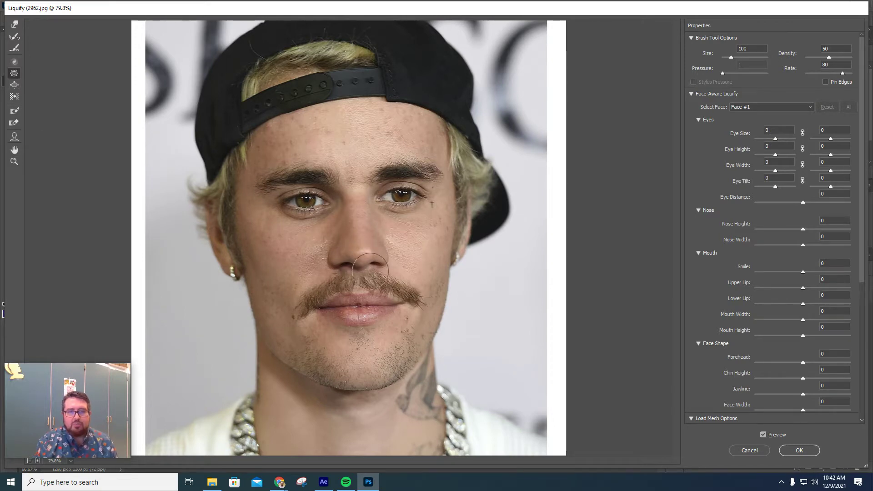
{"action": "mouse_move", "coordinate": [370, 251]}
{"action": "left_mouse_down"}
{"action": "mouse_move", "coordinate": [357, 248]}
{"action": "mouse_move", "coordinate": [380, 241]}
{"action": "left_mouse_up"}
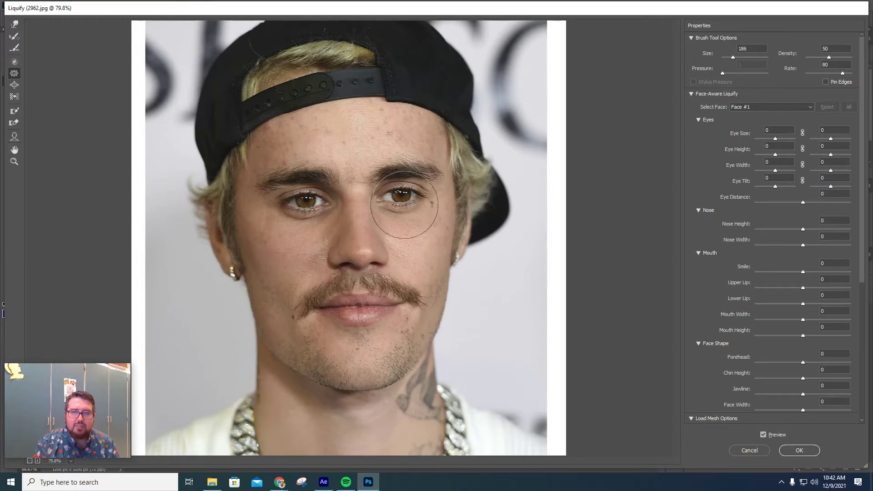
{"action": "left_click_drag", "start_coordinate": [404, 205], "coordinate": [415, 200]}
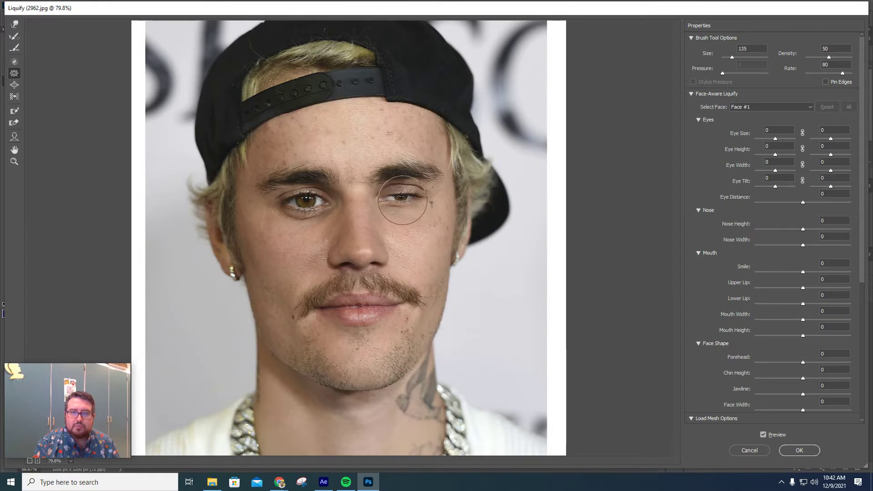
{"action": "left_click_drag", "start_coordinate": [338, 208], "coordinate": [303, 207]}
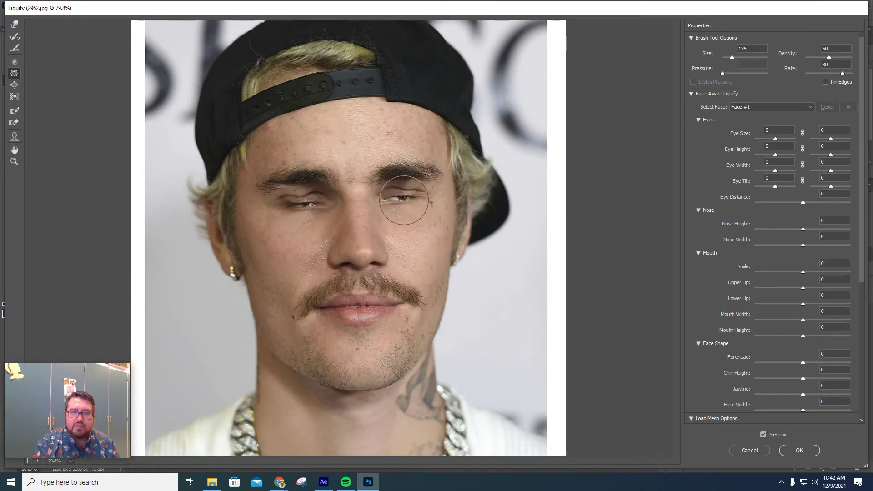
{"action": "mouse_move", "coordinate": [362, 241]}
{"action": "left_mouse_down"}
{"action": "mouse_move", "coordinate": [343, 254]}
{"action": "mouse_move", "coordinate": [378, 253]}
{"action": "mouse_move", "coordinate": [337, 260]}
{"action": "mouse_move", "coordinate": [379, 249]}
{"action": "mouse_move", "coordinate": [381, 225]}
{"action": "mouse_move", "coordinate": [370, 215]}
{"action": "mouse_move", "coordinate": [354, 228]}
{"action": "left_mouse_up"}
{"action": "mouse_move", "coordinate": [359, 308]}
{"action": "left_mouse_down"}
{"action": "mouse_move", "coordinate": [391, 314]}
{"action": "mouse_move", "coordinate": [329, 314]}
{"action": "mouse_move", "coordinate": [366, 309]}
{"action": "left_mouse_up"}
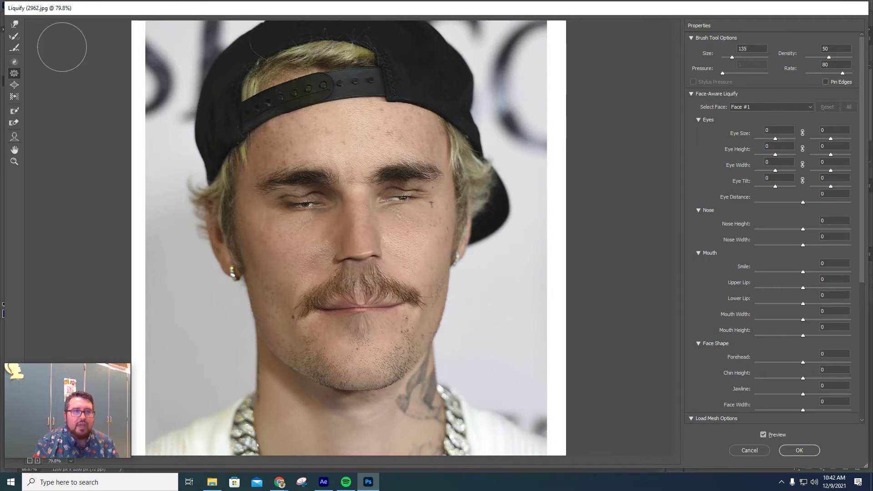
- Restore the puckered eyes, nose and lips with the Reconstruct tool at brush size 271
{"action": "left_click", "coordinate": [13, 36]}
{"action": "mouse_move", "coordinate": [312, 314]}
{"action": "left_mouse_down"}
{"action": "mouse_move", "coordinate": [336, 230]}
{"action": "mouse_move", "coordinate": [381, 211]}
{"action": "mouse_move", "coordinate": [258, 350]}
{"action": "mouse_move", "coordinate": [387, 237]}
{"action": "mouse_move", "coordinate": [309, 278]}
{"action": "mouse_move", "coordinate": [299, 319]}
{"action": "left_mouse_up"}
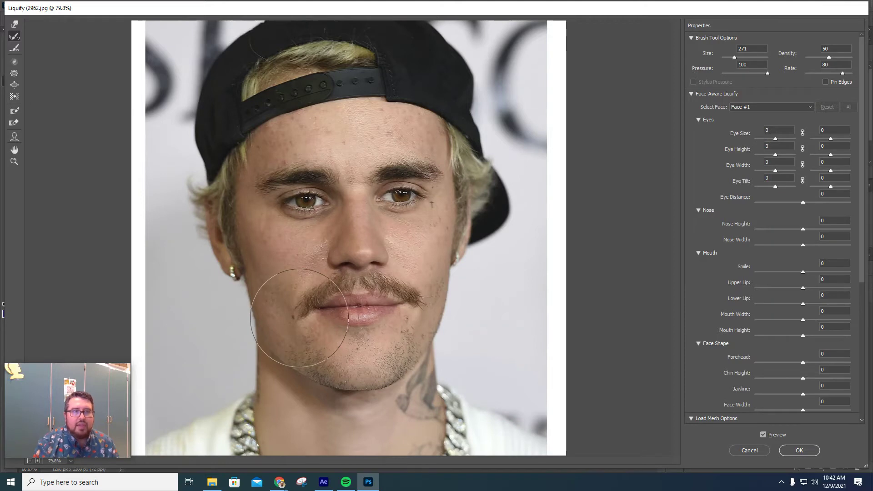
- Enlarge both eyes, the nose and the lips with the Bloat tool at brush size 163
{"action": "left_click", "coordinate": [15, 84]}
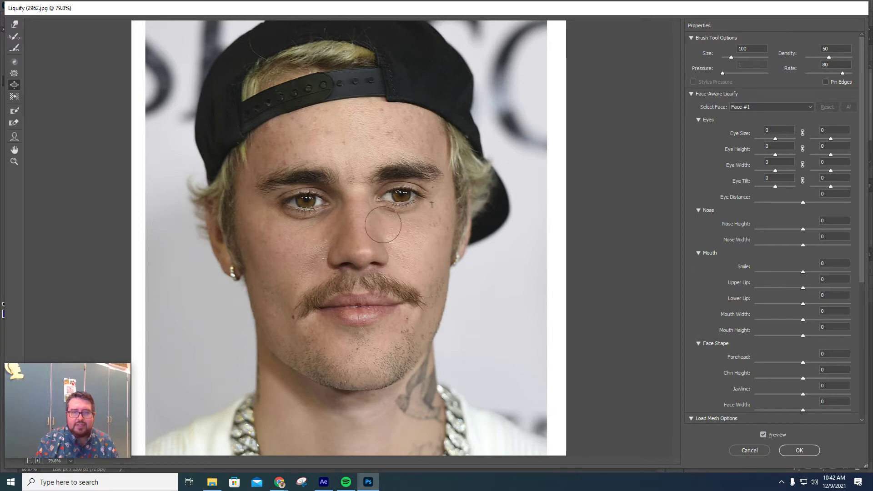
{"action": "left_click_drag", "start_coordinate": [387, 212], "coordinate": [406, 211]}
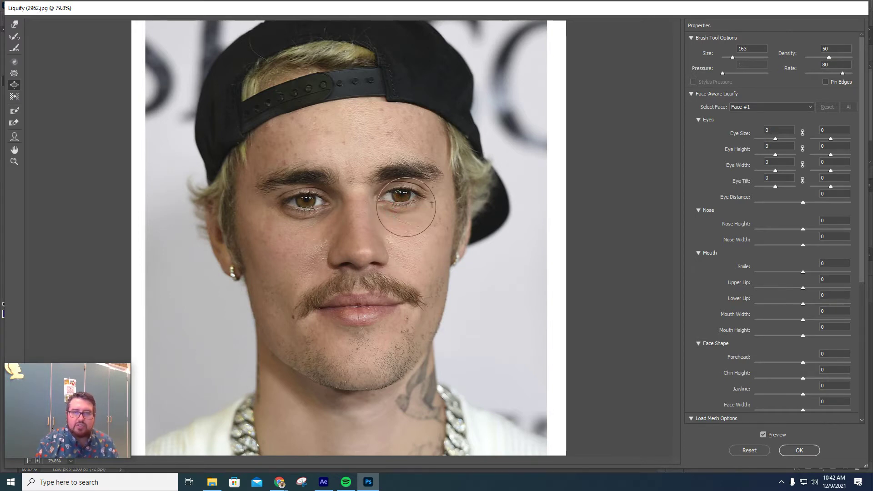
{"action": "left_click", "coordinate": [403, 197]}
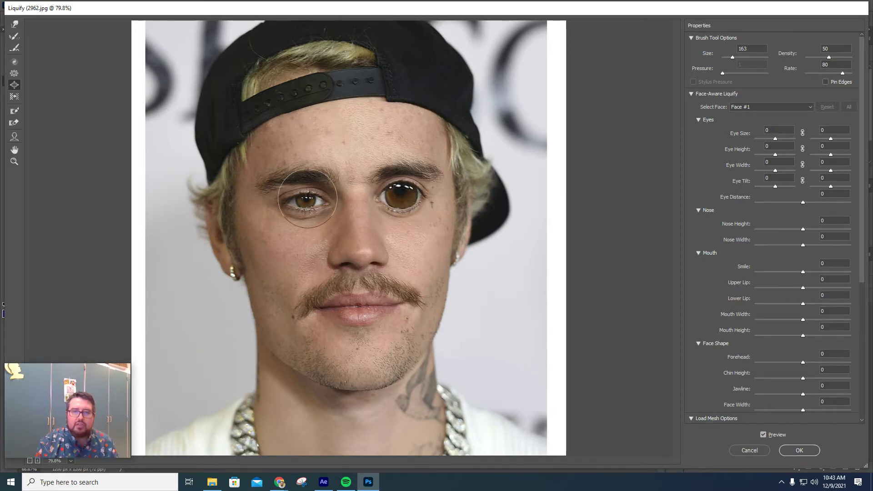
{"action": "left_click", "coordinate": [307, 203]}
{"action": "left_click_drag", "start_coordinate": [307, 203], "coordinate": [308, 205]}
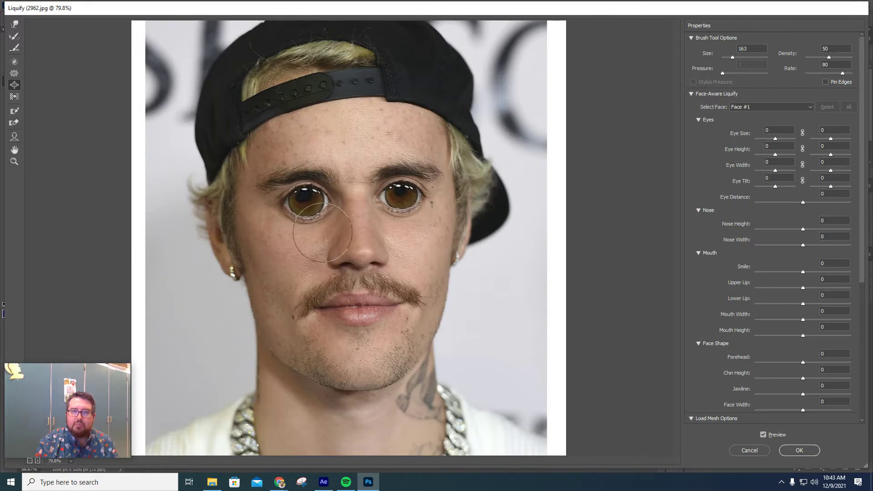
{"action": "mouse_move", "coordinate": [355, 271]}
{"action": "left_mouse_down"}
{"action": "mouse_move", "coordinate": [364, 254]}
{"action": "mouse_move", "coordinate": [390, 262]}
{"action": "mouse_move", "coordinate": [342, 257]}
{"action": "mouse_move", "coordinate": [324, 271]}
{"action": "mouse_move", "coordinate": [378, 258]}
{"action": "left_mouse_up"}
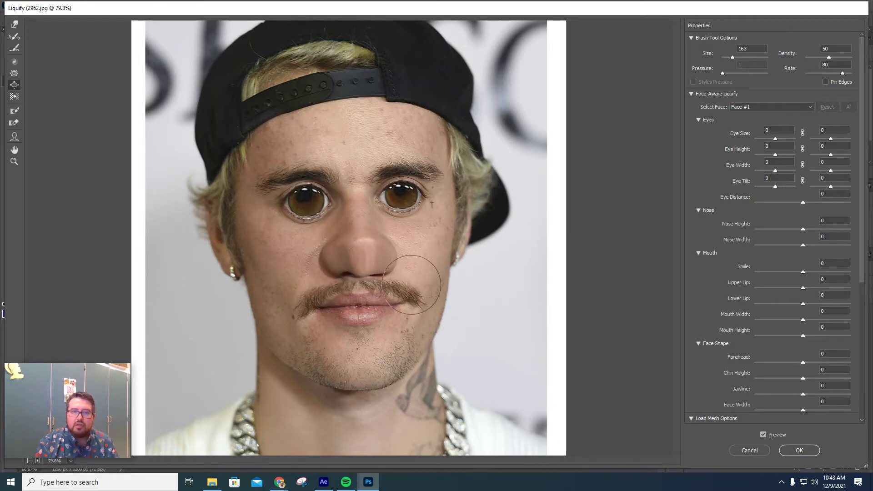
{"action": "mouse_move", "coordinate": [412, 285]}
{"action": "left_mouse_down"}
{"action": "mouse_move", "coordinate": [396, 305]}
{"action": "mouse_move", "coordinate": [318, 304]}
{"action": "mouse_move", "coordinate": [382, 306]}
{"action": "mouse_move", "coordinate": [372, 312]}
{"action": "left_mouse_up"}
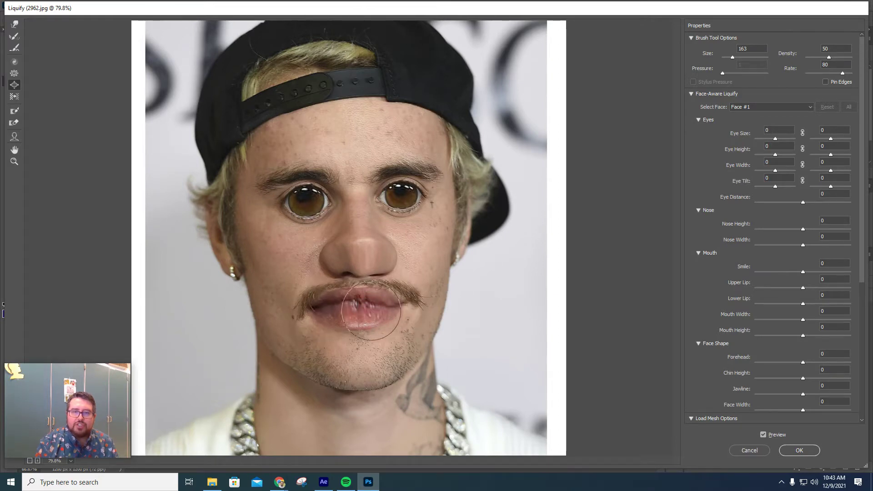
- Undo the Bloat strokes on the lips and nose and the latest ones on the eyes
{"action": "key", "text": "ctrl+z"}
{"action": "key", "text": "ctrl+z"}
{"action": "key", "text": "ctrl+z"}
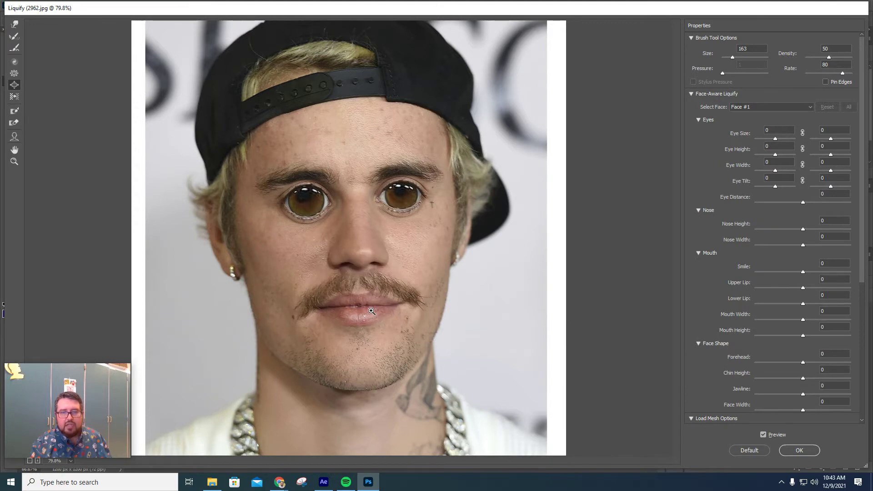
{"action": "key", "text": "ctrl+z"}
{"action": "key", "text": "ctrl+z"}
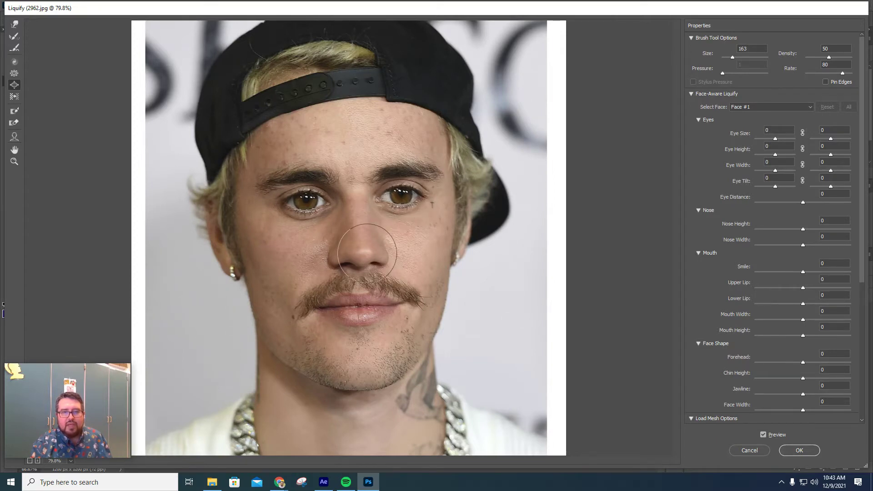
- Try bloating the tip of the nose with the size 163 brush
{"action": "left_click_drag", "start_coordinate": [367, 254], "coordinate": [361, 249]}
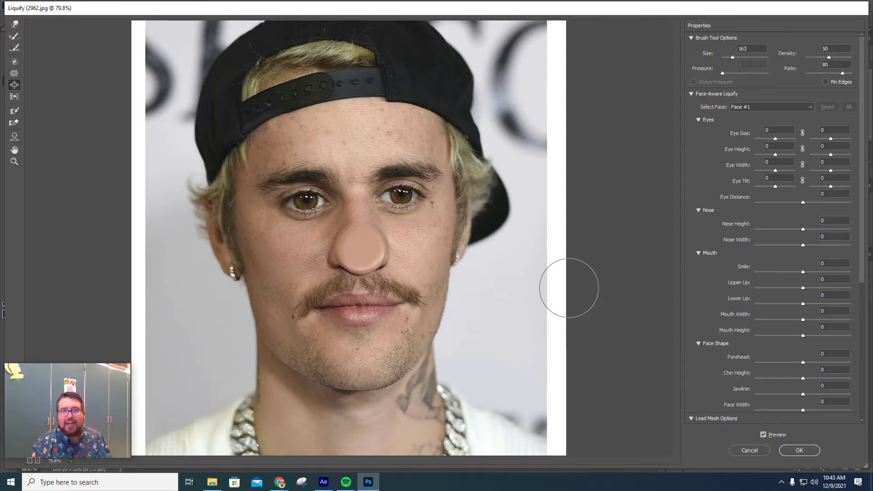
{"action": "key", "text": "ctrl+z"}
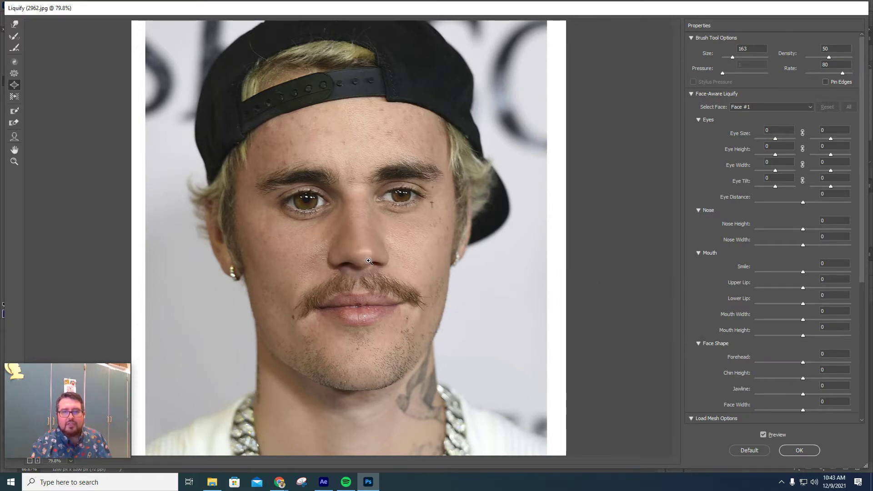
- Undo the remaining Bloat strokes, the last reconstruction and all the Pucker strokes on the face
{"action": "key", "text": "ctrl+z"}
{"action": "key", "text": "ctrl+z"}
{"action": "key", "text": "ctrl+z"}
{"action": "key", "text": "ctrl+z"}
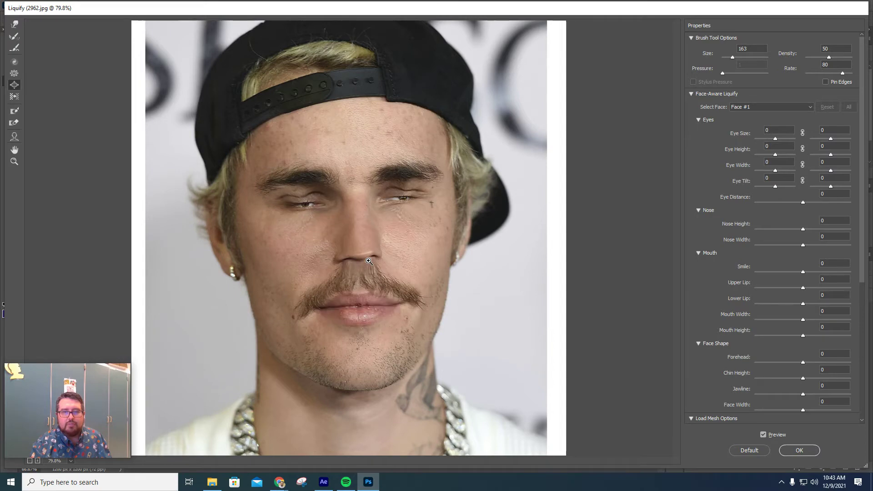
{"action": "key", "text": "ctrl+z"}
{"action": "key", "text": "ctrl+z"}
{"action": "key", "text": "ctrl+z"}
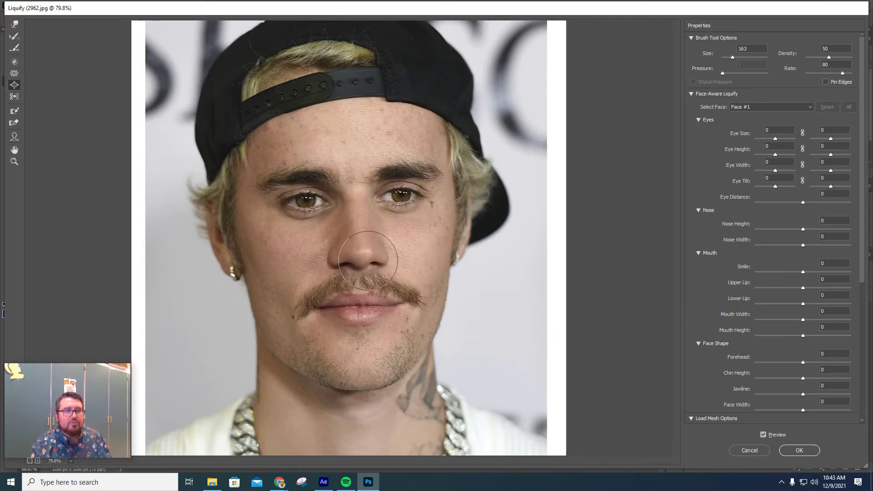
- Smear both eyes out of shape with back-and-forth strokes of the Push Left tool at brush size 100
{"action": "left_click", "coordinate": [10, 98]}
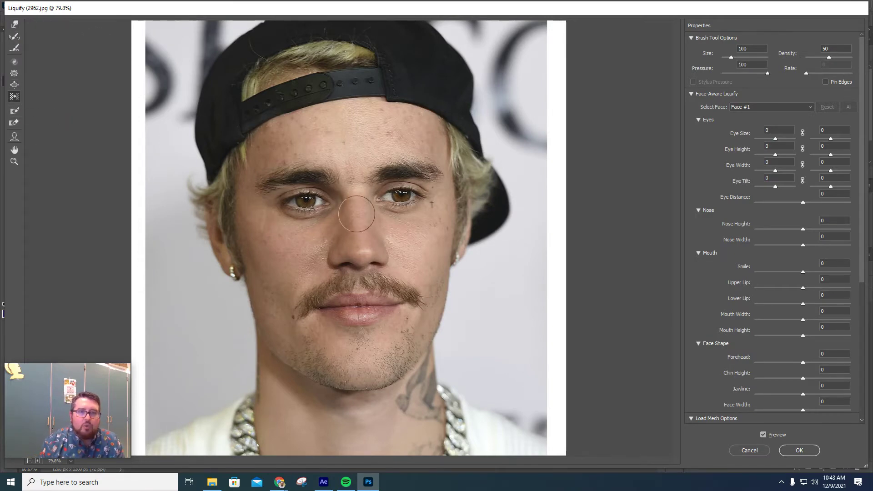
{"action": "left_click_drag", "start_coordinate": [333, 200], "coordinate": [280, 202]}
{"action": "left_click_drag", "start_coordinate": [428, 193], "coordinate": [378, 194]}
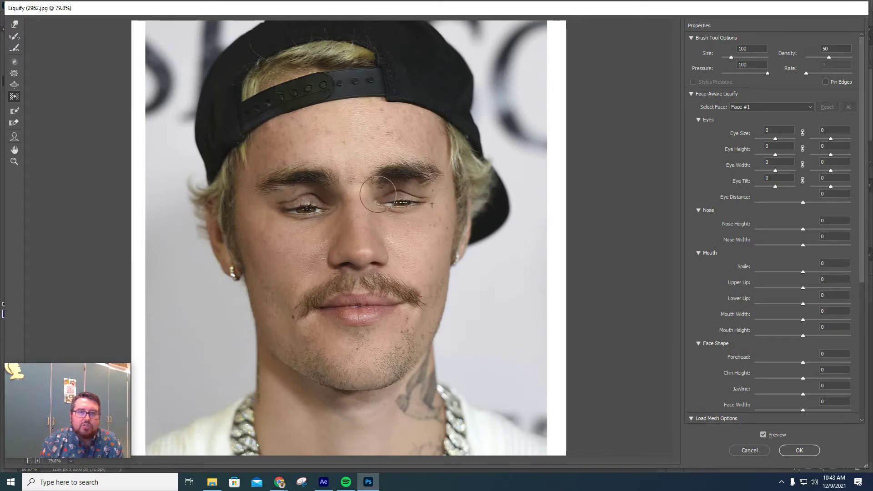
{"action": "mouse_move", "coordinate": [435, 192]}
{"action": "left_mouse_down"}
{"action": "mouse_move", "coordinate": [379, 197]}
{"action": "mouse_move", "coordinate": [437, 206]}
{"action": "mouse_move", "coordinate": [276, 214]}
{"action": "left_mouse_up"}
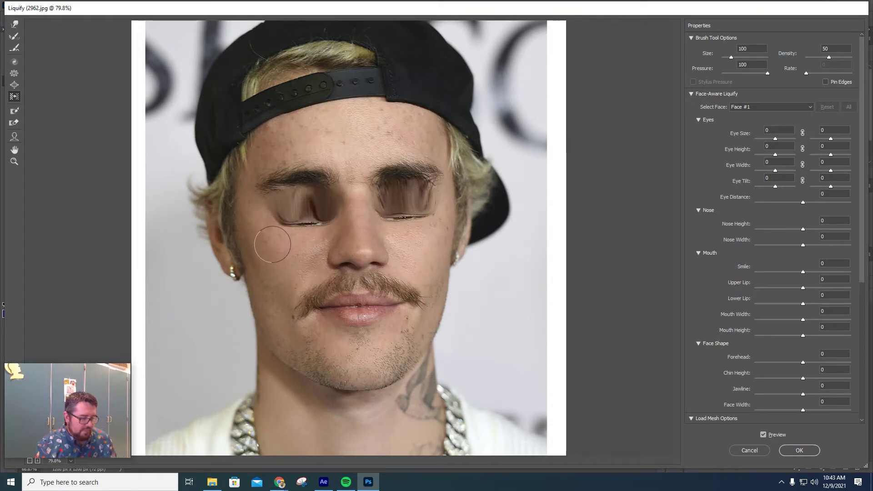
- Distort the nose, moustache, lips and chin with size 100 Push Left strokes across the lower face
{"action": "mouse_move", "coordinate": [273, 245]}
{"action": "left_mouse_down"}
{"action": "mouse_move", "coordinate": [320, 244]}
{"action": "mouse_move", "coordinate": [276, 225]}
{"action": "mouse_move", "coordinate": [332, 223]}
{"action": "mouse_move", "coordinate": [312, 256]}
{"action": "mouse_move", "coordinate": [395, 259]}
{"action": "left_mouse_up"}
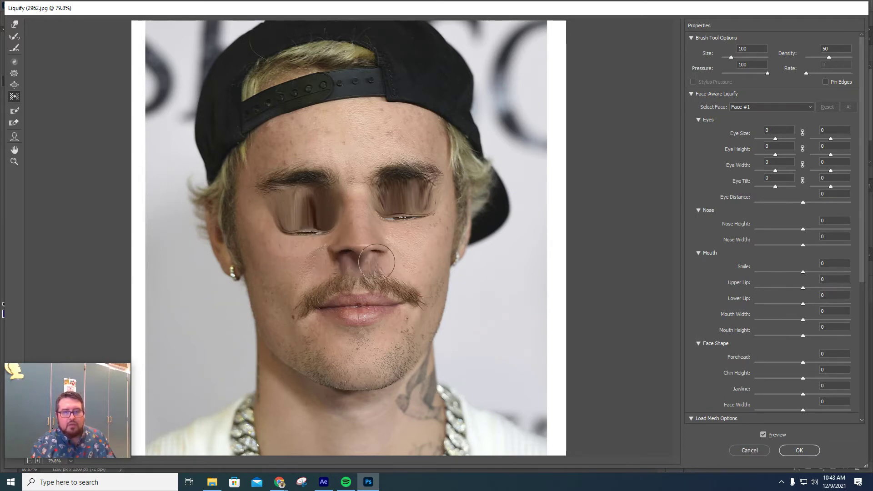
{"action": "left_click_drag", "start_coordinate": [321, 273], "coordinate": [395, 274]}
{"action": "left_click_drag", "start_coordinate": [320, 309], "coordinate": [403, 302]}
{"action": "mouse_move", "coordinate": [334, 324]}
{"action": "left_mouse_down"}
{"action": "mouse_move", "coordinate": [400, 328]}
{"action": "mouse_move", "coordinate": [392, 315]}
{"action": "mouse_move", "coordinate": [297, 321]}
{"action": "mouse_move", "coordinate": [403, 322]}
{"action": "mouse_move", "coordinate": [410, 340]}
{"action": "mouse_move", "coordinate": [301, 339]}
{"action": "left_mouse_up"}
{"action": "left_click_drag", "start_coordinate": [434, 267], "coordinate": [306, 270]}
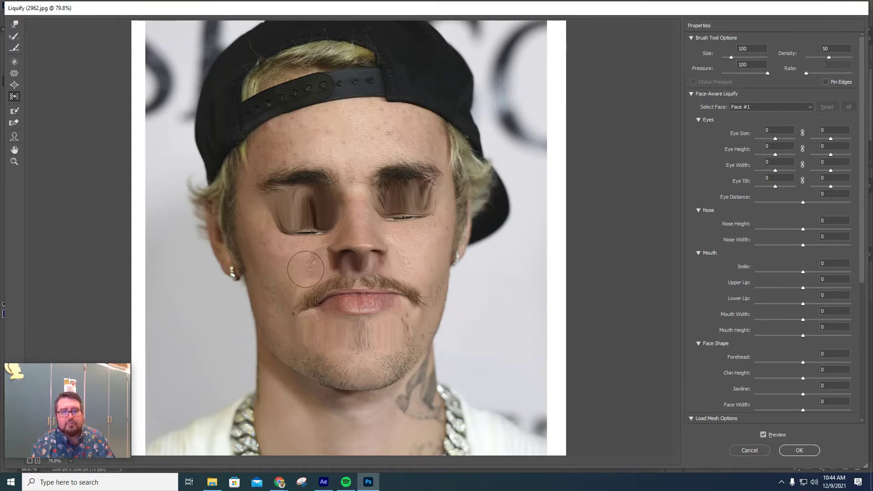
{"action": "left_click_drag", "start_coordinate": [387, 272], "coordinate": [312, 271]}
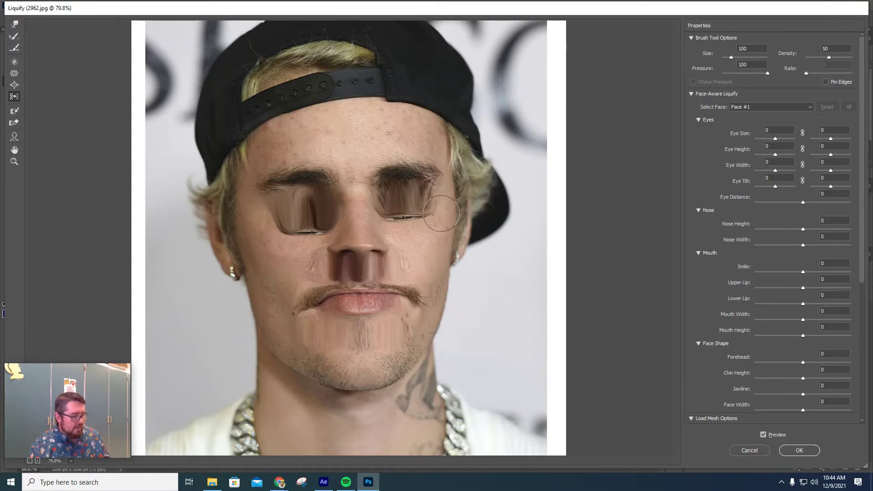
- Undo all the Push Left strokes on the chin, mouth, nose and eyes
{"action": "key", "text": "ctrl+z"}
{"action": "key", "text": "ctrl+z"}
{"action": "key", "text": "ctrl+z"}
{"action": "key", "text": "ctrl+z"}
{"action": "key", "text": "ctrl+z"}
{"action": "key", "text": "ctrl+z"}
{"action": "key", "text": "ctrl+z"}
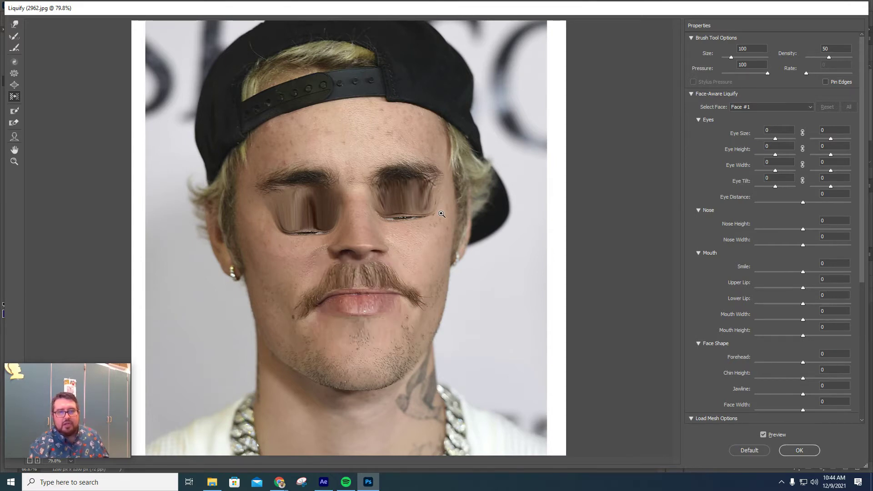
{"action": "key", "text": "ctrl+z"}
{"action": "key", "text": "ctrl+z"}
{"action": "key", "text": "ctrl+z"}
{"action": "key", "text": "ctrl+z"}
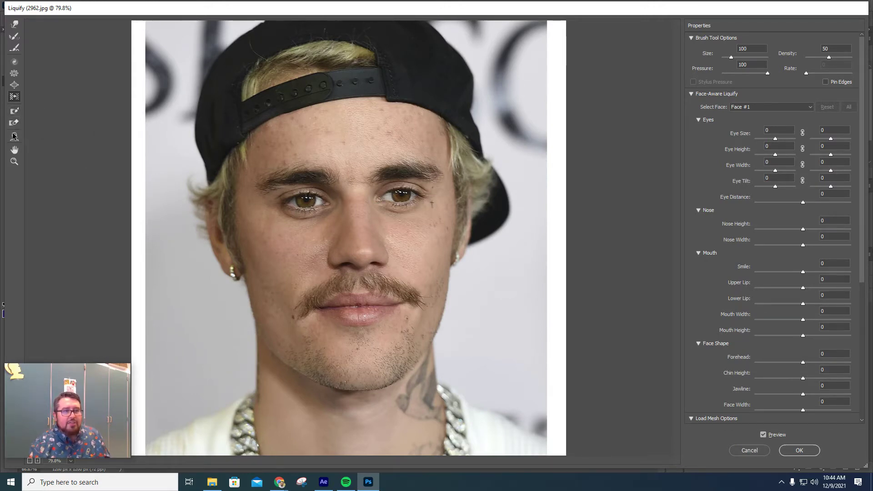
- With the Twirl Clockwise tool at brush size 187, twirl the photo's left eye clockwise and its right eye counterclockwise
{"action": "left_click", "coordinate": [15, 62]}
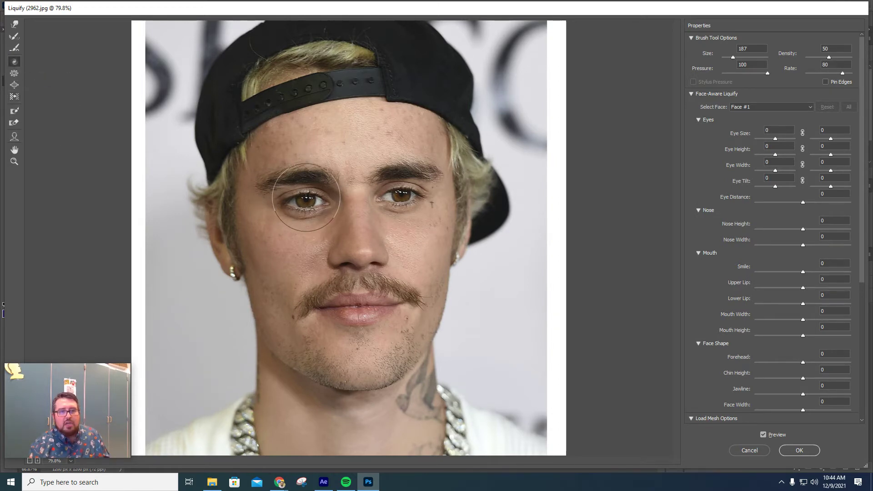
{"action": "left_click_drag", "start_coordinate": [307, 195], "coordinate": [306, 195]}
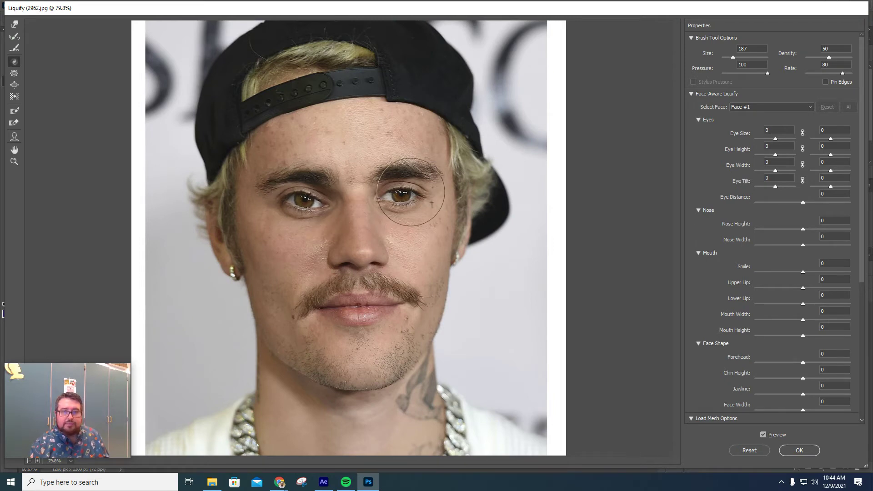
{"action": "left_click_drag", "start_coordinate": [408, 192], "coordinate": [400, 191], "text": "alt"}
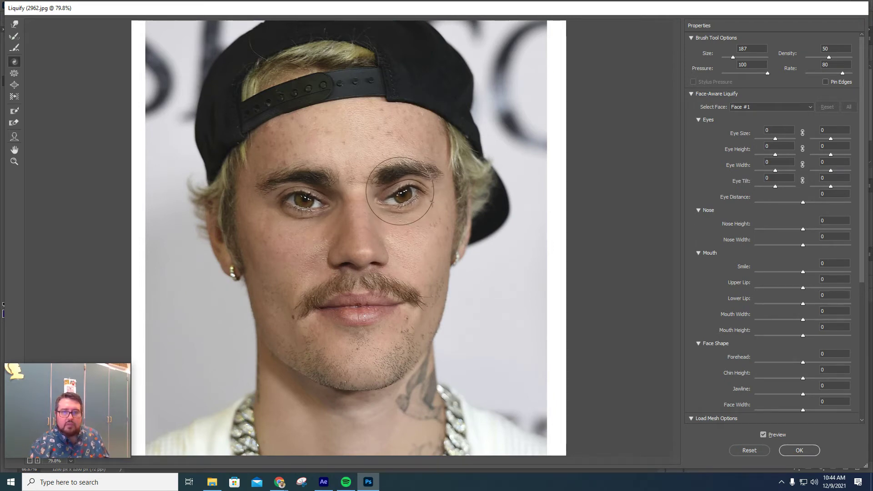
{"action": "left_click_drag", "start_coordinate": [304, 197], "coordinate": [304, 198]}
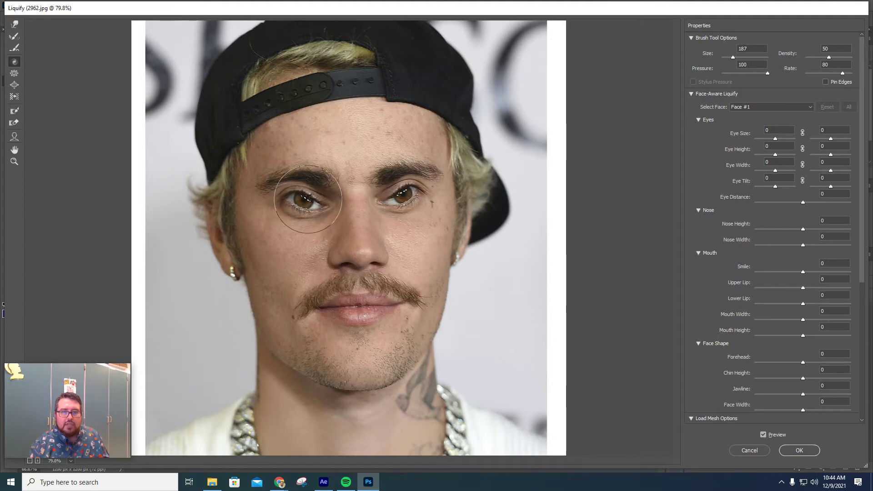
{"action": "left_click", "coordinate": [404, 188], "text": "alt"}
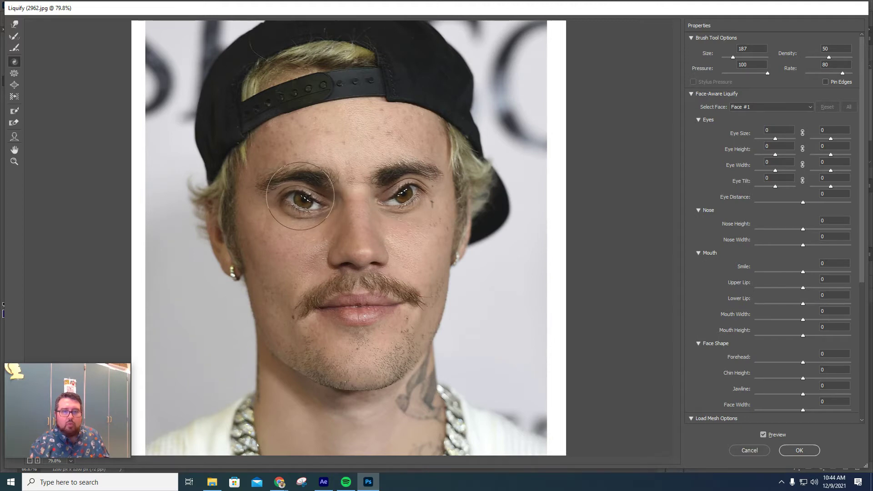
{"action": "left_click", "coordinate": [407, 193], "text": "alt"}
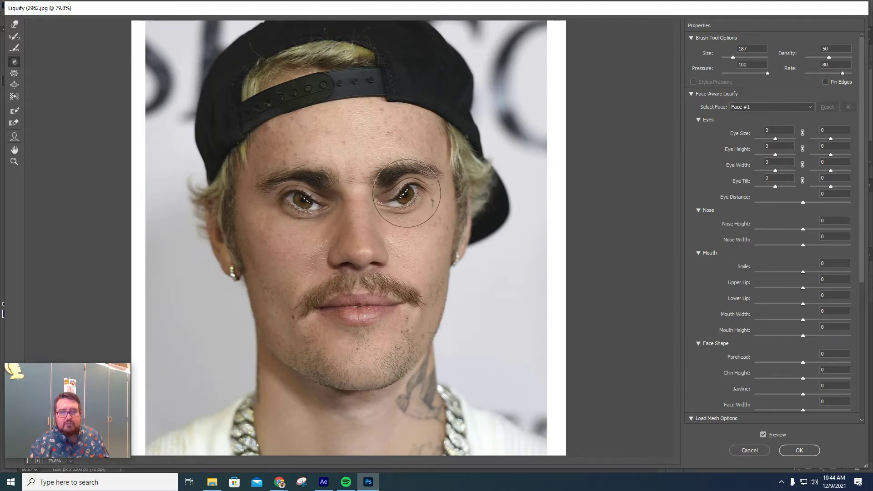
- Paint a freeze mask over both eyes with the Freeze Mask tool at brush size 100
{"action": "left_click", "coordinate": [14, 112]}
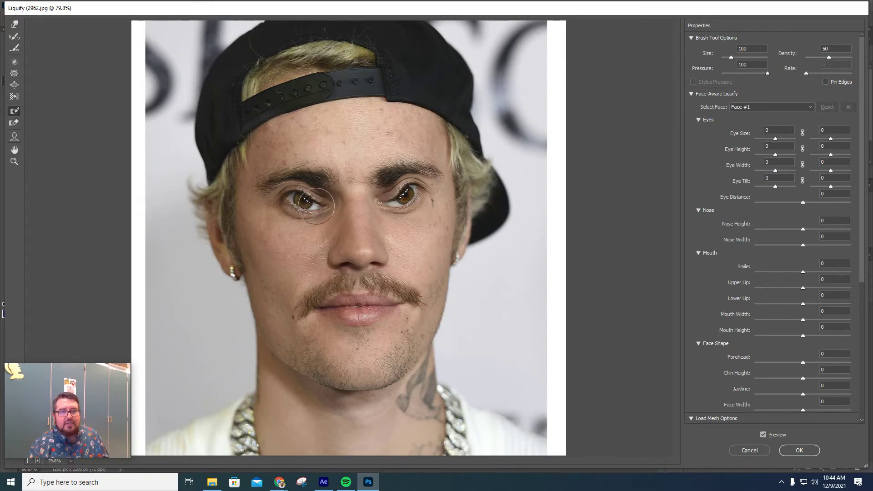
{"action": "left_click_drag", "start_coordinate": [318, 206], "coordinate": [303, 204]}
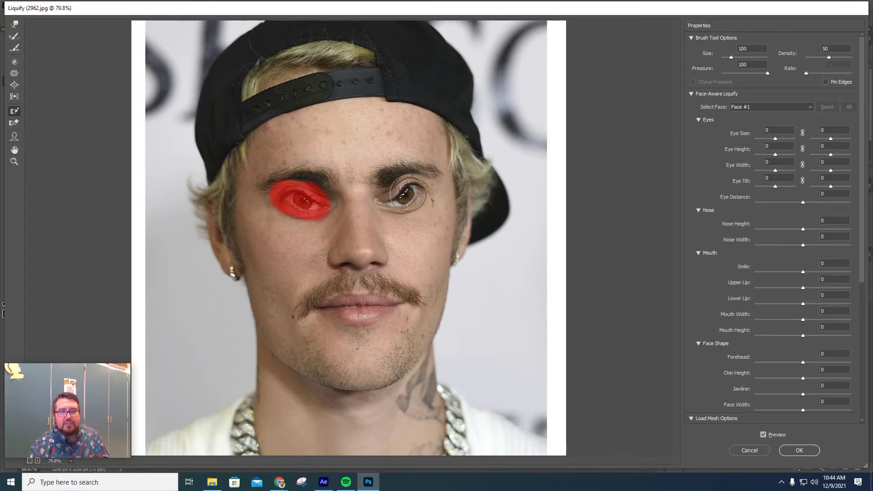
{"action": "left_click_drag", "start_coordinate": [408, 193], "coordinate": [394, 200]}
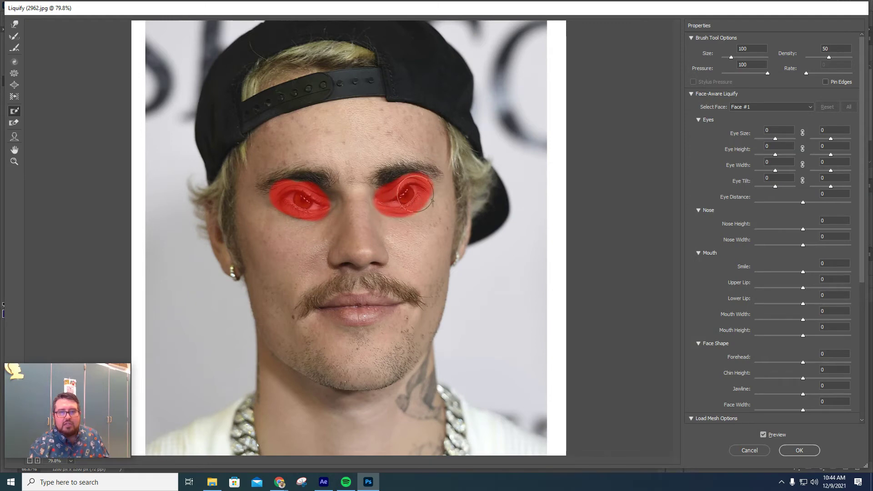
- Shrink the inner brows, nose and mouth around the frozen eyes with the Pucker tool at brush size 135
{"action": "left_click", "coordinate": [14, 73]}
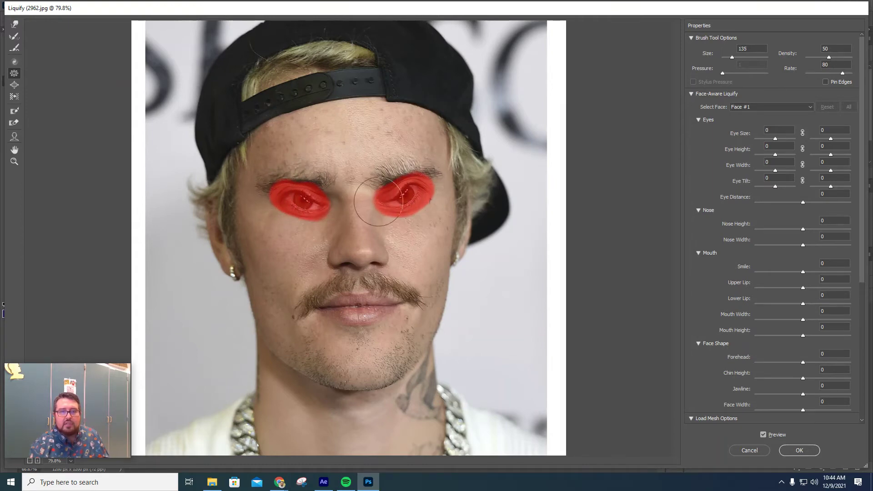
{"action": "mouse_move", "coordinate": [372, 198]}
{"action": "left_mouse_down"}
{"action": "mouse_move", "coordinate": [323, 199]}
{"action": "mouse_move", "coordinate": [347, 211]}
{"action": "mouse_move", "coordinate": [353, 246]}
{"action": "mouse_move", "coordinate": [338, 248]}
{"action": "mouse_move", "coordinate": [356, 244]}
{"action": "mouse_move", "coordinate": [386, 265]}
{"action": "mouse_move", "coordinate": [348, 258]}
{"action": "mouse_move", "coordinate": [364, 223]}
{"action": "mouse_move", "coordinate": [353, 249]}
{"action": "mouse_move", "coordinate": [355, 186]}
{"action": "mouse_move", "coordinate": [352, 217]}
{"action": "left_mouse_up"}
{"action": "mouse_move", "coordinate": [374, 299]}
{"action": "left_mouse_down"}
{"action": "mouse_move", "coordinate": [326, 302]}
{"action": "mouse_move", "coordinate": [383, 296]}
{"action": "mouse_move", "coordinate": [334, 322]}
{"action": "mouse_move", "coordinate": [346, 334]}
{"action": "mouse_move", "coordinate": [386, 329]}
{"action": "left_mouse_up"}
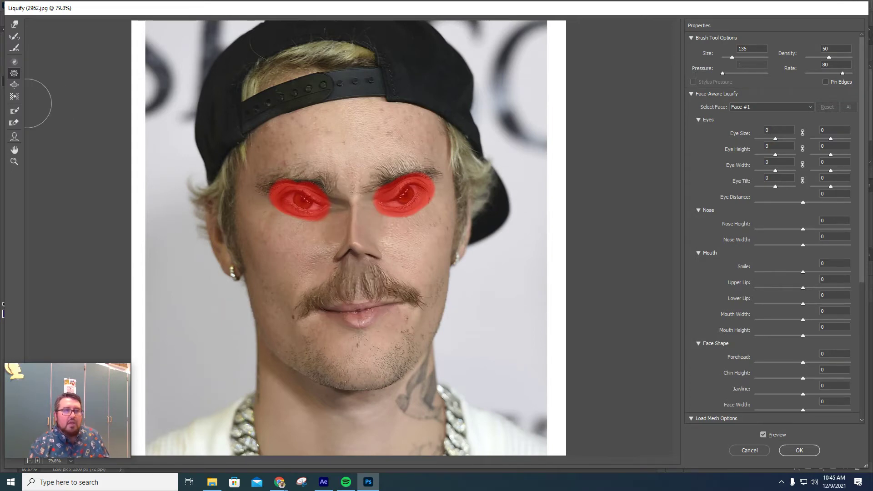
- Thaw the mask on the photo's left eye at brush size 100 and a narrow strip through its right eye at size 13
{"action": "left_click", "coordinate": [14, 123]}
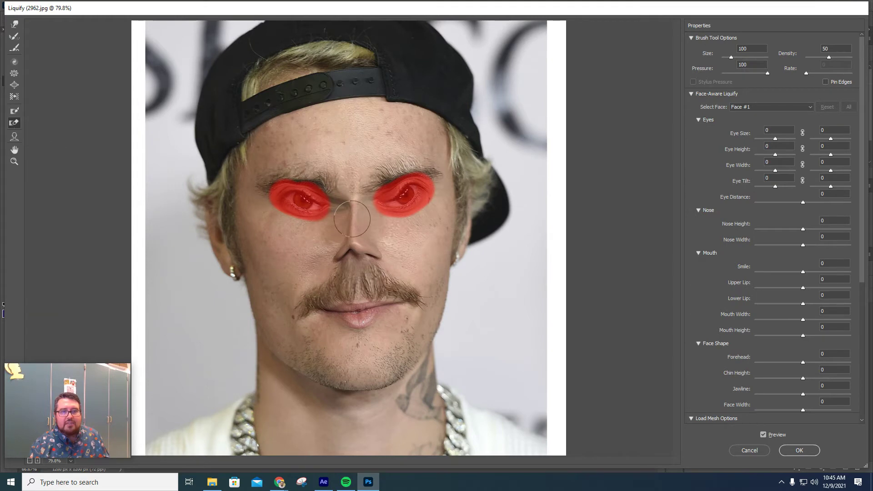
{"action": "mouse_move", "coordinate": [291, 214]}
{"action": "left_mouse_down"}
{"action": "mouse_move", "coordinate": [280, 200]}
{"action": "mouse_move", "coordinate": [349, 220]}
{"action": "left_mouse_up"}
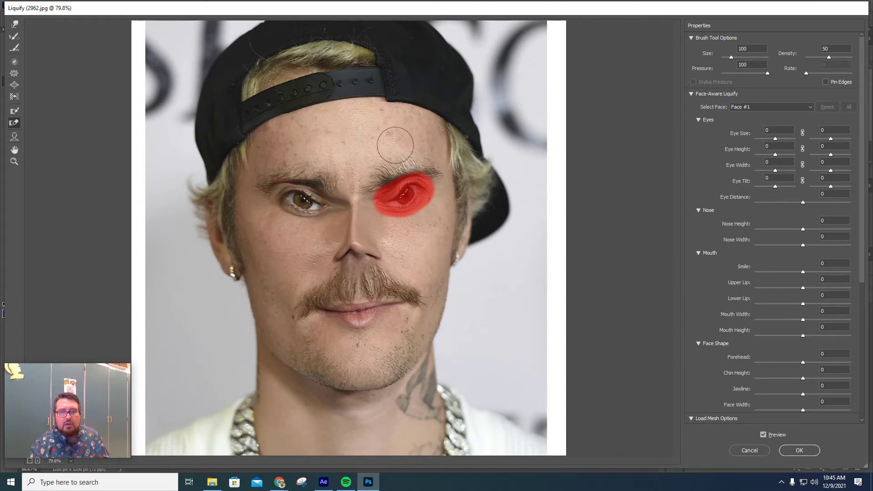
{"action": "left_click_drag", "start_coordinate": [401, 162], "coordinate": [372, 165]}
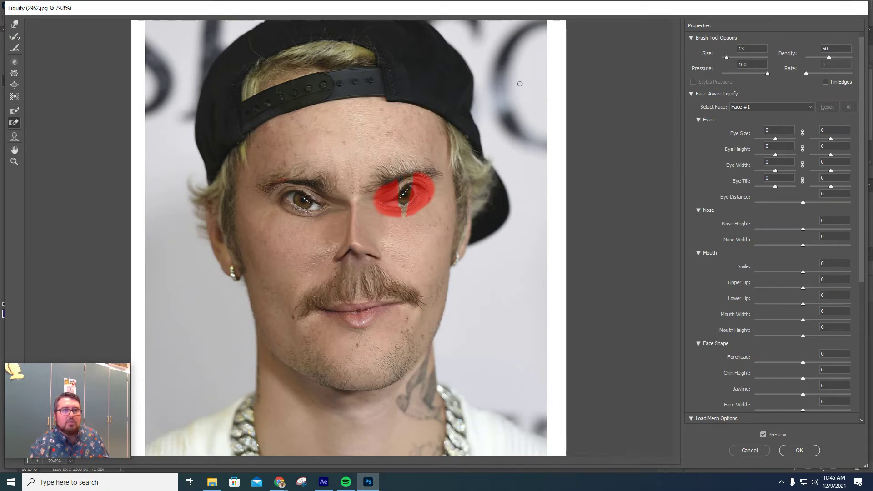
- Twirl the partly frozen eye on the photo's right at brush size 187, and thaw the rest of its mask
{"action": "left_click", "coordinate": [14, 62]}
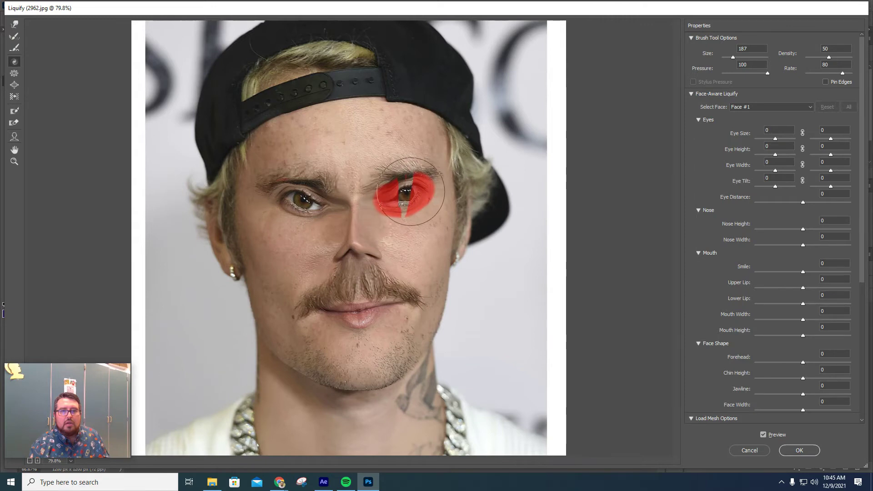
{"action": "left_click_drag", "start_coordinate": [411, 191], "coordinate": [407, 183]}
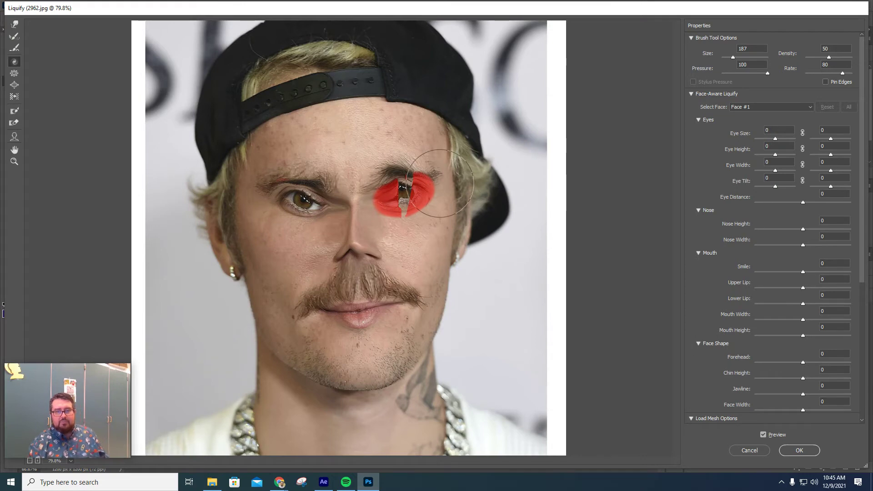
{"action": "left_click", "coordinate": [13, 123]}
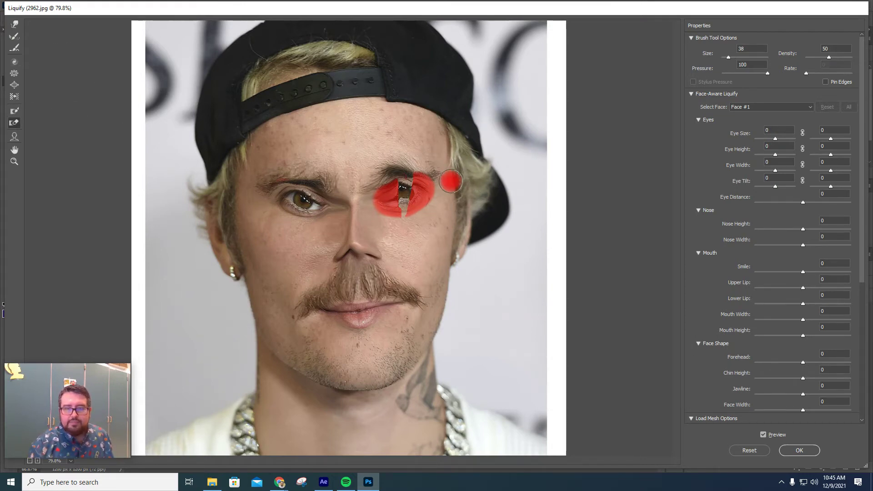
{"action": "mouse_move", "coordinate": [451, 181]}
{"action": "left_mouse_down"}
{"action": "mouse_move", "coordinate": [377, 199]}
{"action": "mouse_move", "coordinate": [402, 188]}
{"action": "left_mouse_up"}
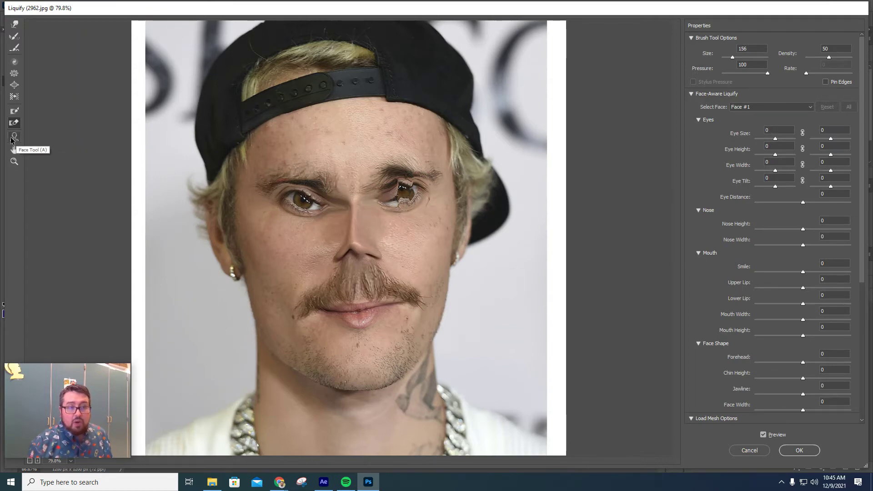
- Restore the whole face to its original shape with the Reconstruct tool at brush size 271
{"action": "left_click", "coordinate": [14, 37]}
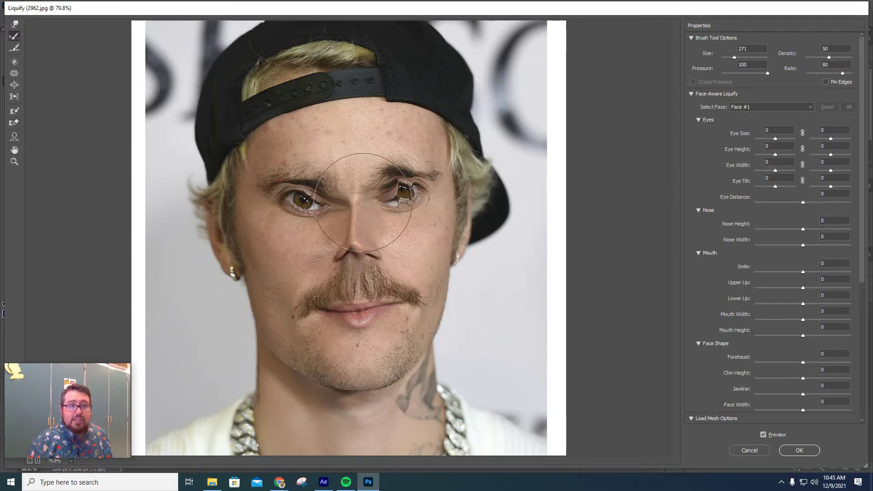
{"action": "mouse_move", "coordinate": [454, 185]}
{"action": "left_mouse_down"}
{"action": "mouse_move", "coordinate": [285, 195]}
{"action": "mouse_move", "coordinate": [429, 179]}
{"action": "mouse_move", "coordinate": [398, 188]}
{"action": "mouse_move", "coordinate": [391, 247]}
{"action": "mouse_move", "coordinate": [306, 283]}
{"action": "mouse_move", "coordinate": [460, 277]}
{"action": "mouse_move", "coordinate": [458, 305]}
{"action": "left_mouse_up"}
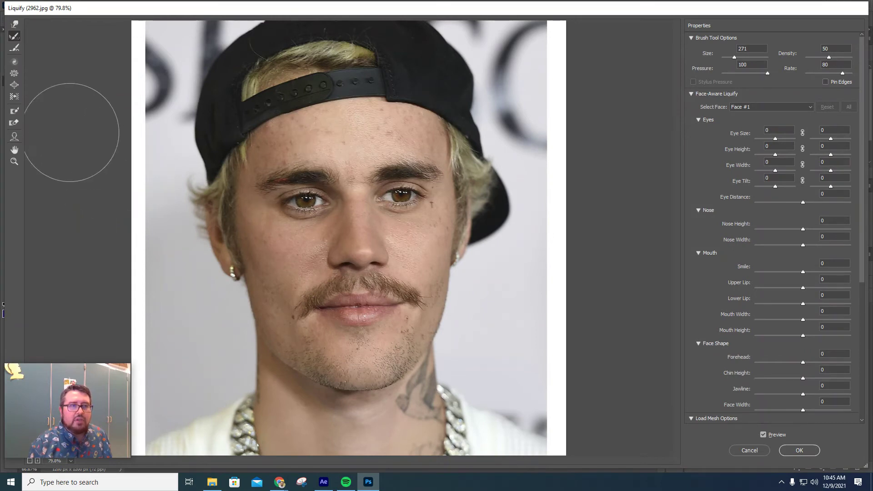
{"action": "left_click", "coordinate": [14, 122]}
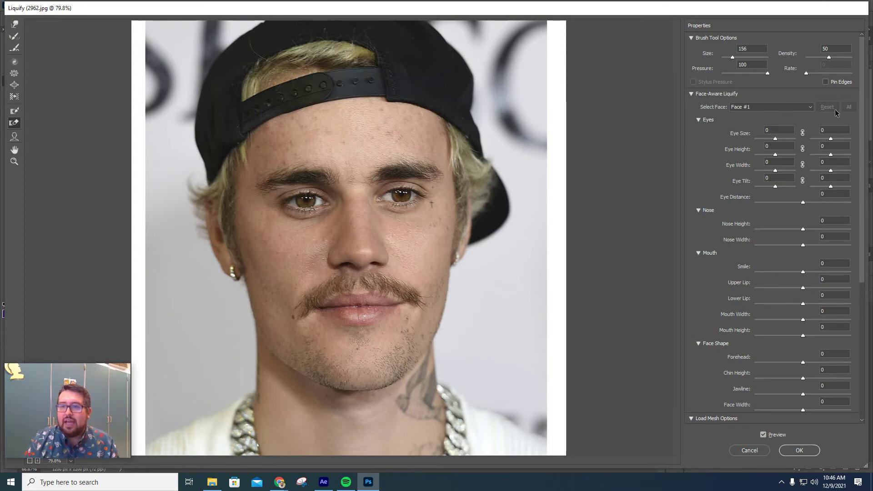
{"action": "left_click", "coordinate": [692, 94]}
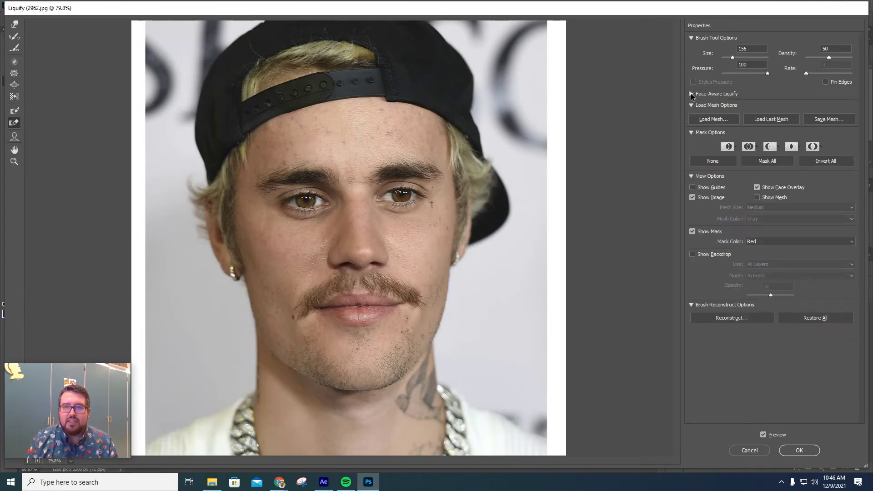
{"action": "left_click", "coordinate": [692, 93]}
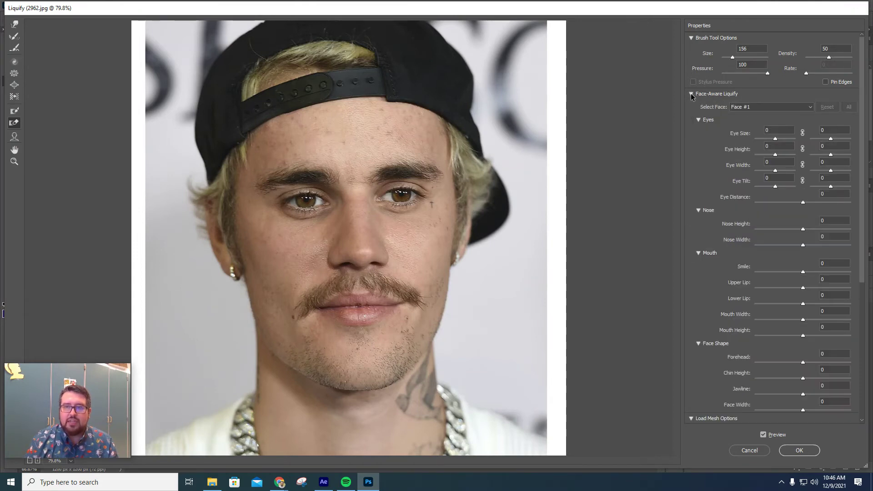
- Link the Eye Size values of both eyes in Face-Aware Liquify and set them to -100
{"action": "scroll", "coordinate": [720, 146], "scroll_direction": "down", "scroll_amount": 2}
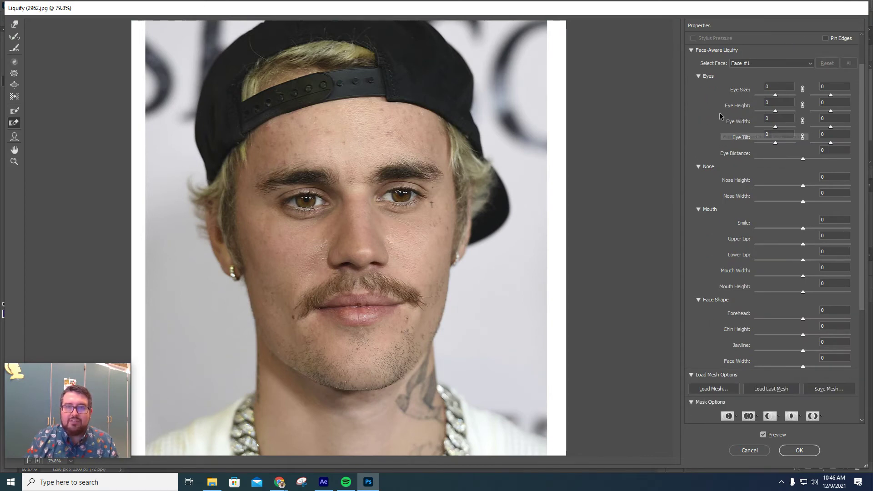
{"action": "left_click", "coordinate": [775, 95]}
{"action": "mouse_move", "coordinate": [775, 95]}
{"action": "left_mouse_down"}
{"action": "mouse_move", "coordinate": [785, 94]}
{"action": "mouse_move", "coordinate": [745, 96]}
{"action": "mouse_move", "coordinate": [793, 97]}
{"action": "mouse_move", "coordinate": [760, 99]}
{"action": "mouse_move", "coordinate": [776, 97]}
{"action": "left_mouse_up"}
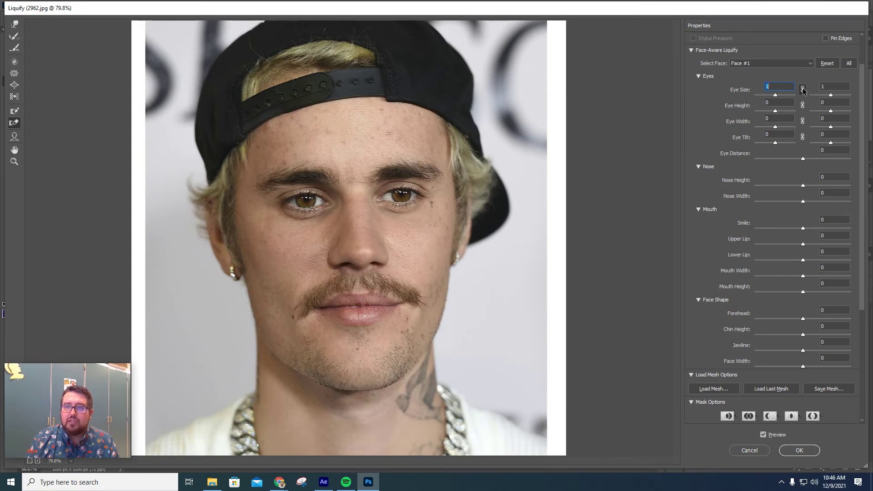
{"action": "mouse_move", "coordinate": [831, 95]}
{"action": "left_mouse_down"}
{"action": "mouse_move", "coordinate": [844, 96]}
{"action": "mouse_move", "coordinate": [813, 96]}
{"action": "mouse_move", "coordinate": [838, 96]}
{"action": "mouse_move", "coordinate": [814, 100]}
{"action": "mouse_move", "coordinate": [832, 102]}
{"action": "left_mouse_up"}
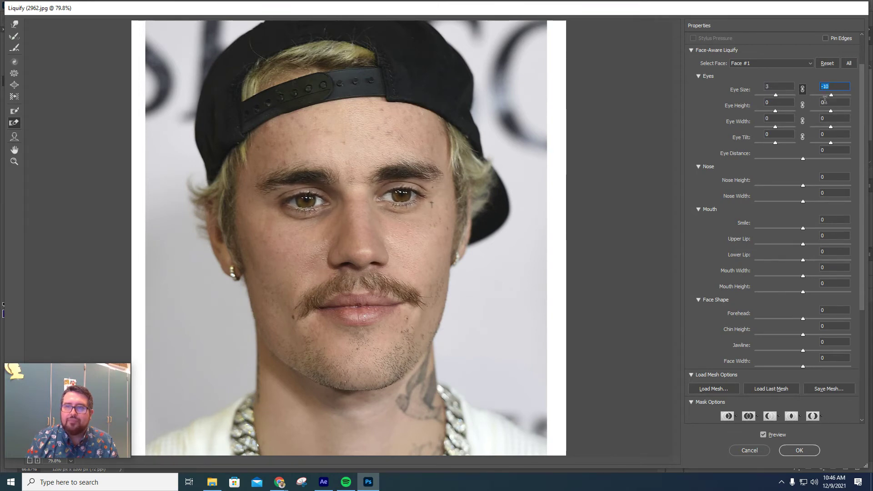
{"action": "left_click_drag", "start_coordinate": [813, 100], "coordinate": [807, 100]}
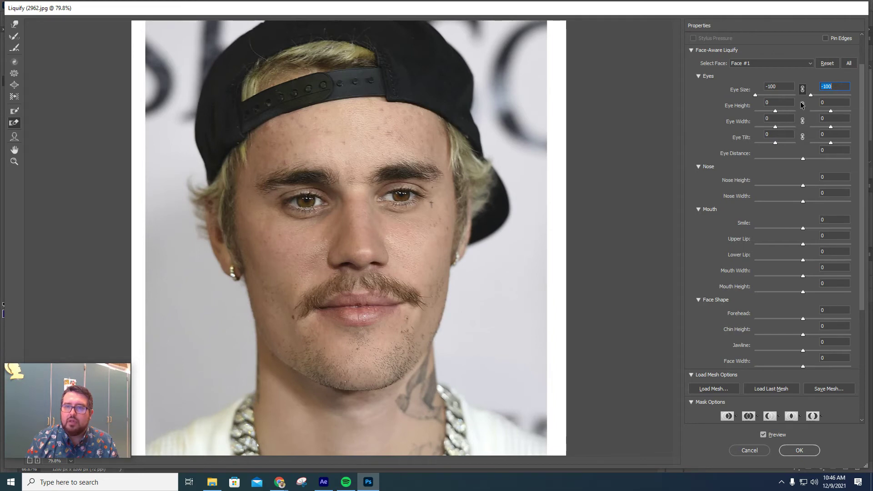
- Link the Eye Height values of both eyes and set them to 10
{"action": "left_click", "coordinate": [803, 105]}
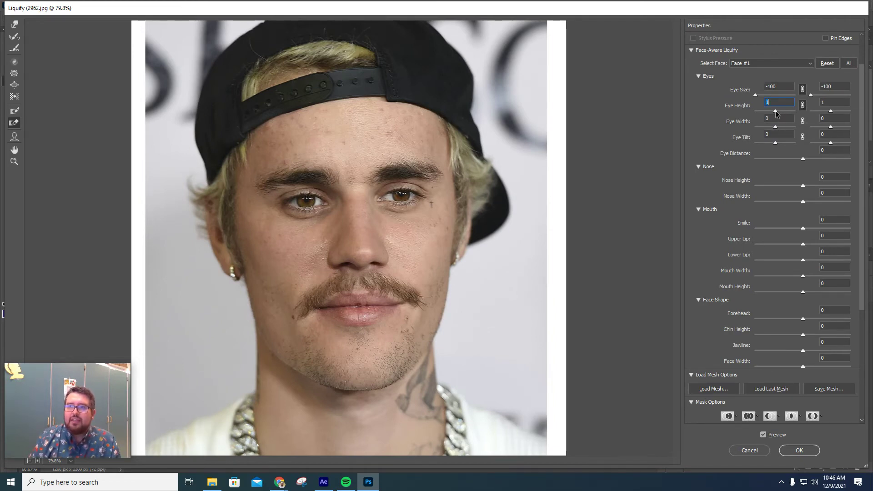
{"action": "mouse_move", "coordinate": [776, 111]}
{"action": "left_mouse_down"}
{"action": "mouse_move", "coordinate": [794, 111]}
{"action": "mouse_move", "coordinate": [722, 122]}
{"action": "mouse_move", "coordinate": [804, 121]}
{"action": "mouse_move", "coordinate": [764, 124]}
{"action": "mouse_move", "coordinate": [774, 124]}
{"action": "left_mouse_up"}
{"action": "type", "text": "10"}
{"action": "key", "text": "Return"}
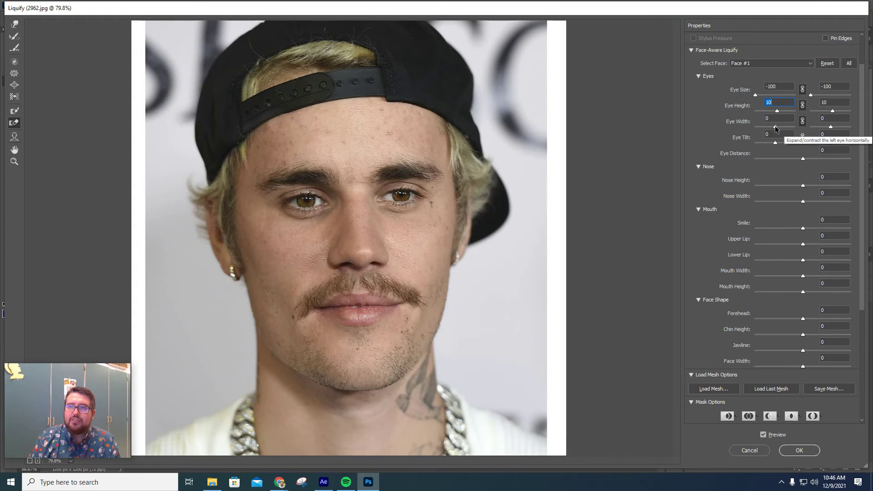
- Set linked Eye Width and Eye Tilt to -100 for both eyes, and Eye Distance to 100
{"action": "left_click_drag", "start_coordinate": [790, 125], "coordinate": [800, 128]}
{"action": "type", "text": "-100"}
{"action": "key", "text": "Return"}
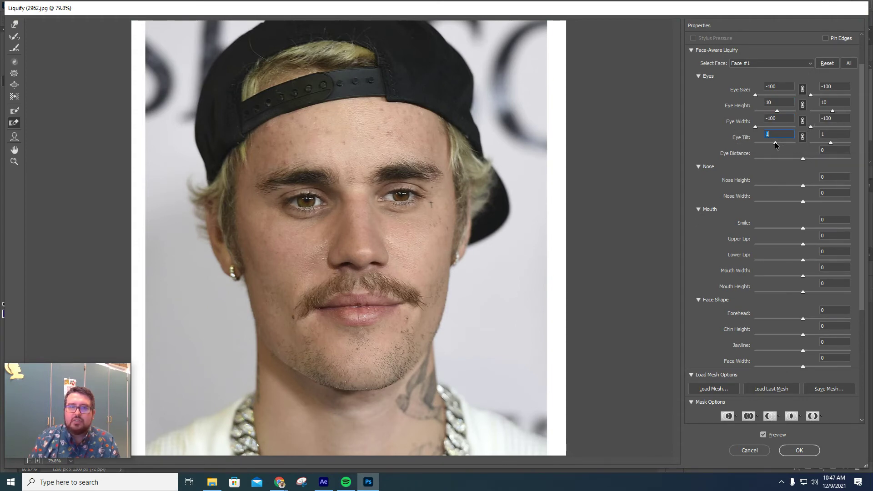
{"action": "left_click_drag", "start_coordinate": [775, 142], "coordinate": [750, 149]}
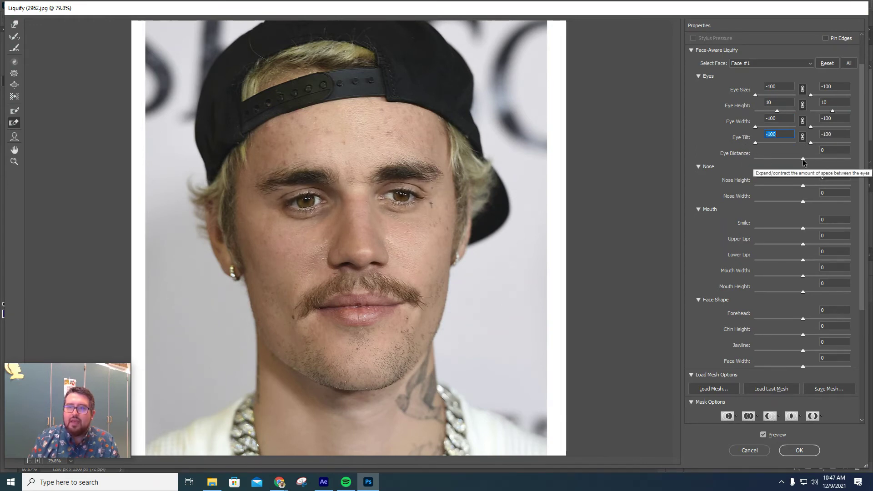
{"action": "left_click_drag", "start_coordinate": [802, 160], "coordinate": [856, 167]}
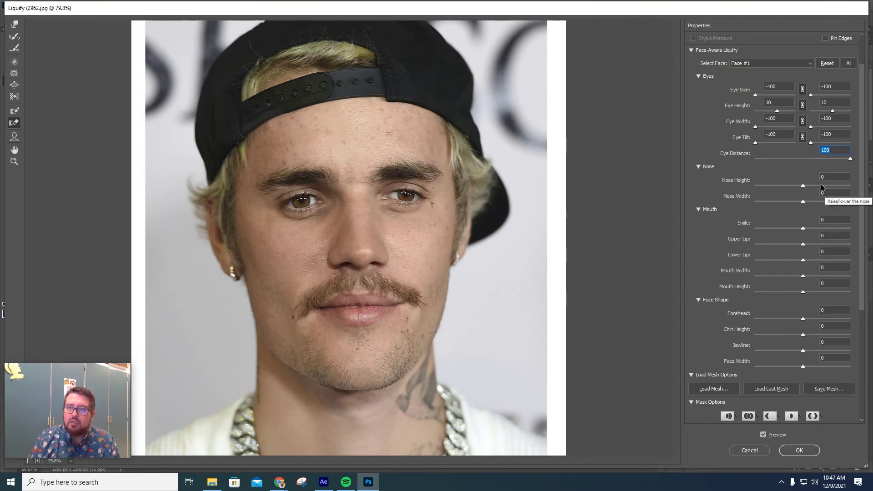
- Set Nose Height to 100 and Nose Width to -100
{"action": "left_click_drag", "start_coordinate": [805, 185], "coordinate": [850, 185]}
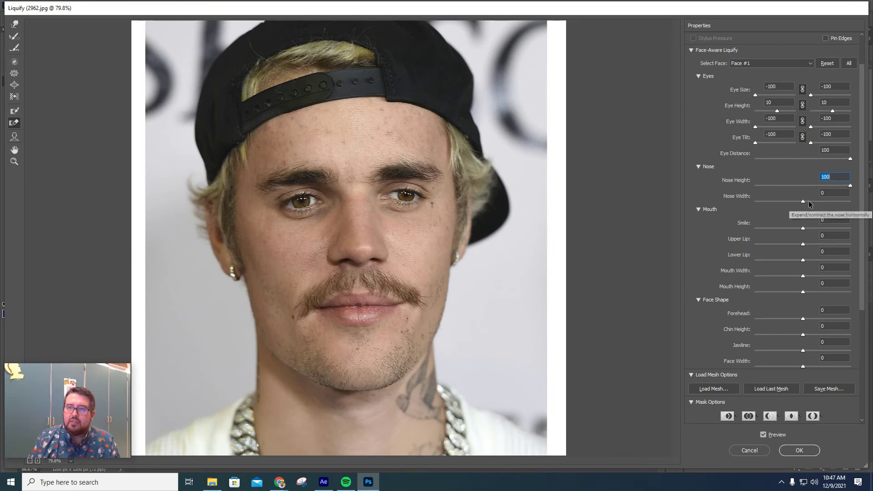
{"action": "left_click_drag", "start_coordinate": [809, 204], "coordinate": [755, 202]}
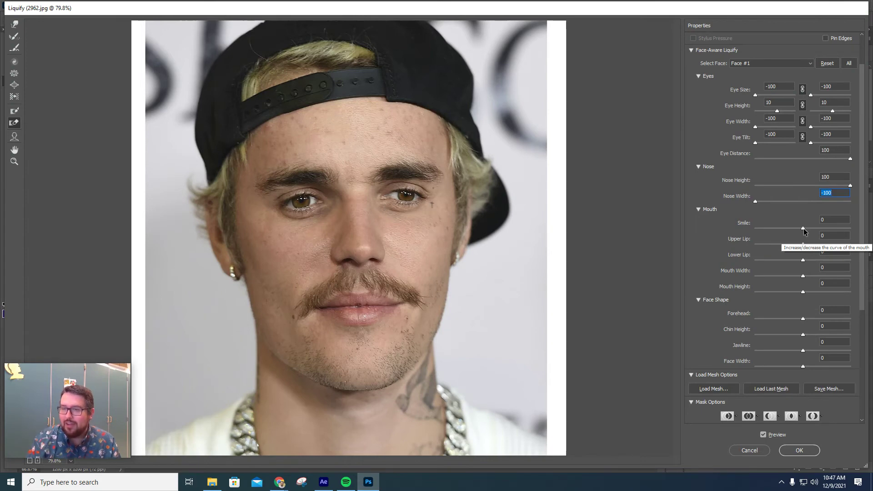
- Set the mouth's Smile to 25 and Upper Lip to -100
{"action": "left_click_drag", "start_coordinate": [803, 228], "coordinate": [861, 230]}
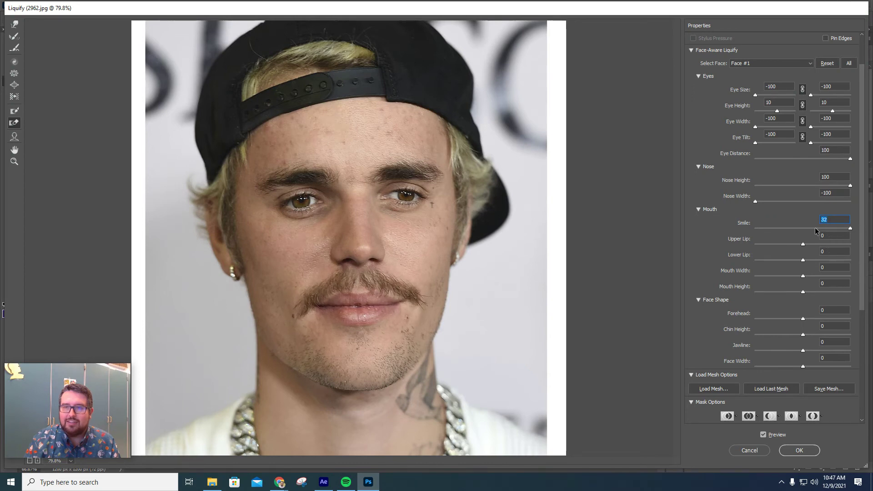
{"action": "type", "text": "0"}
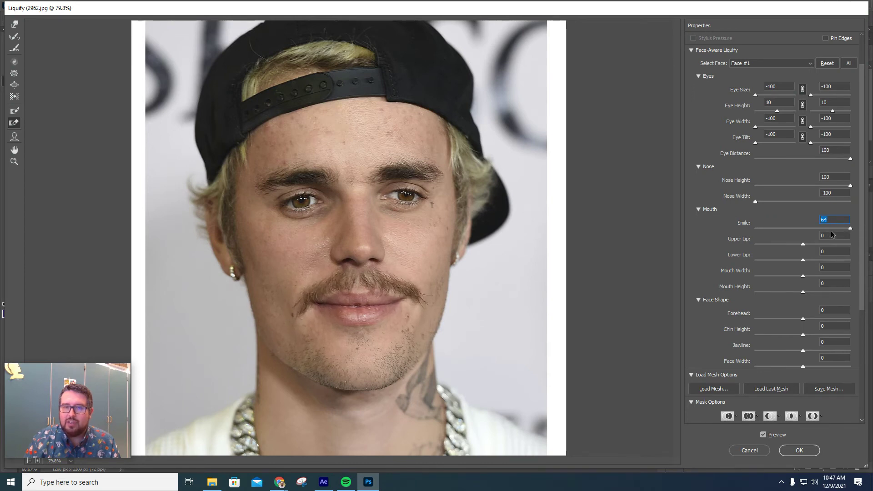
{"action": "left_click_drag", "start_coordinate": [706, 235], "coordinate": [743, 251]}
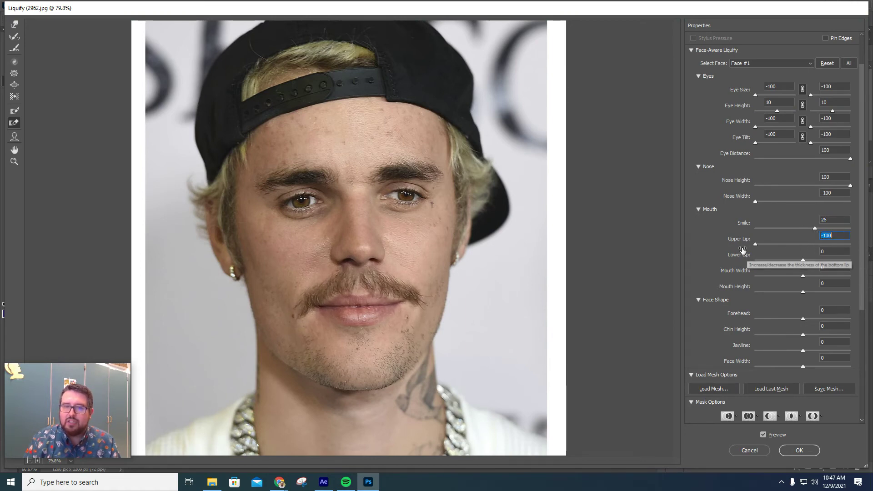
- Set Lower Lip and Mouth Width to 100, and Mouth Height to -100
{"action": "left_click", "coordinate": [803, 260]}
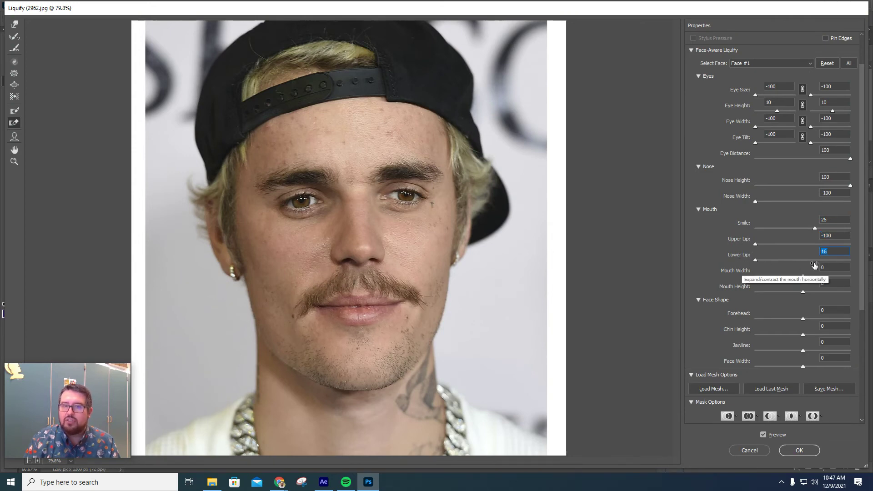
{"action": "left_click_drag", "start_coordinate": [802, 260], "coordinate": [854, 264]}
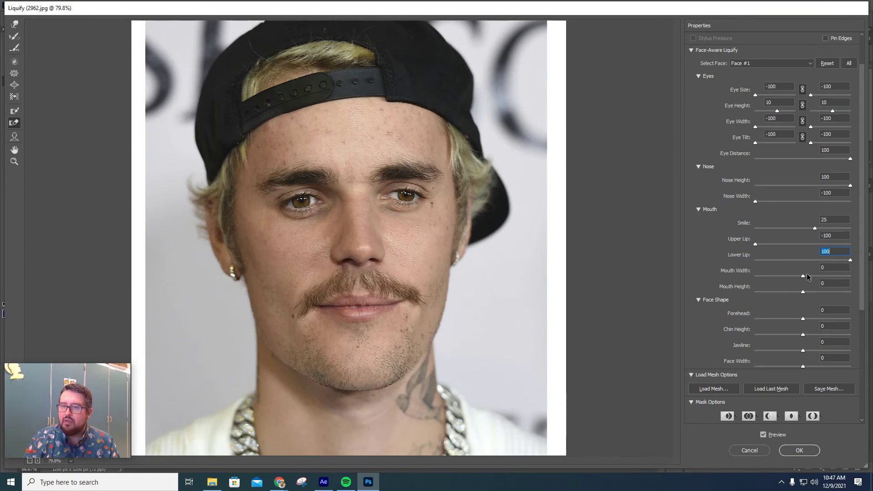
{"action": "left_click_drag", "start_coordinate": [803, 277], "coordinate": [851, 276]}
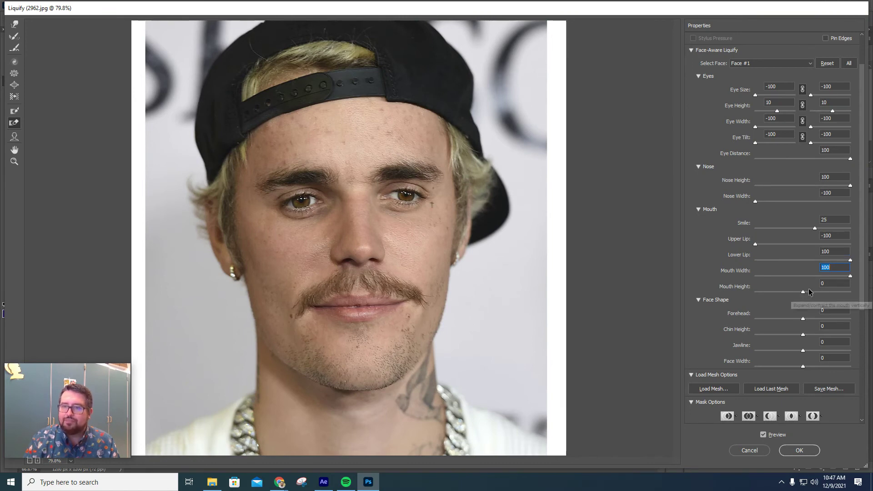
{"action": "left_click_drag", "start_coordinate": [802, 293], "coordinate": [731, 291]}
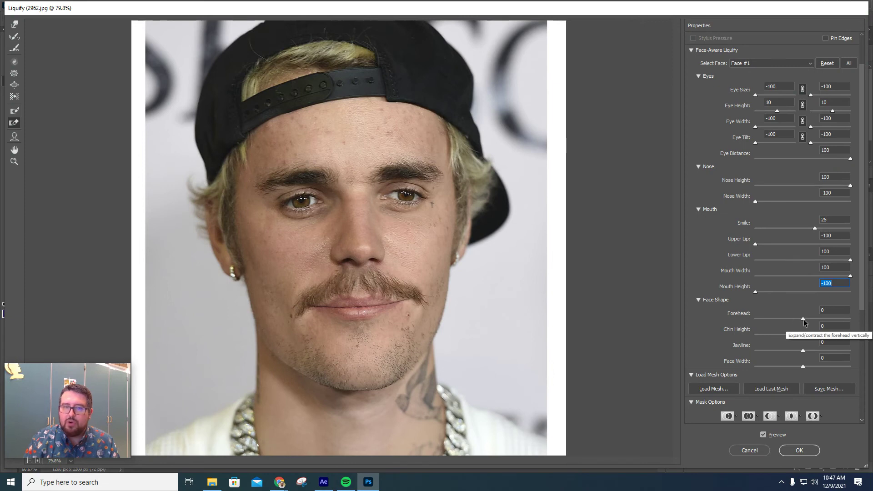
- Set the face shape's Forehead to 100, Chin Height to -100, Jawline to 100 and Face Width to 100
{"action": "left_click_drag", "start_coordinate": [804, 319], "coordinate": [867, 314]}
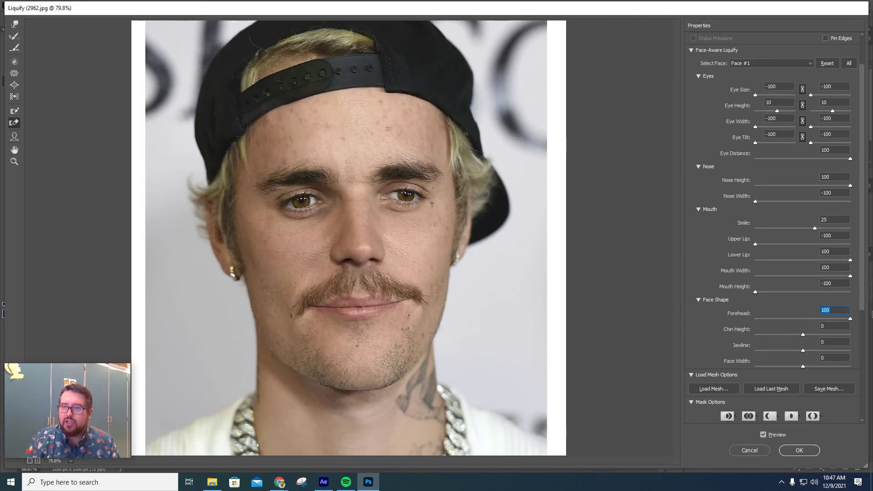
{"action": "left_click_drag", "start_coordinate": [804, 334], "coordinate": [757, 333]}
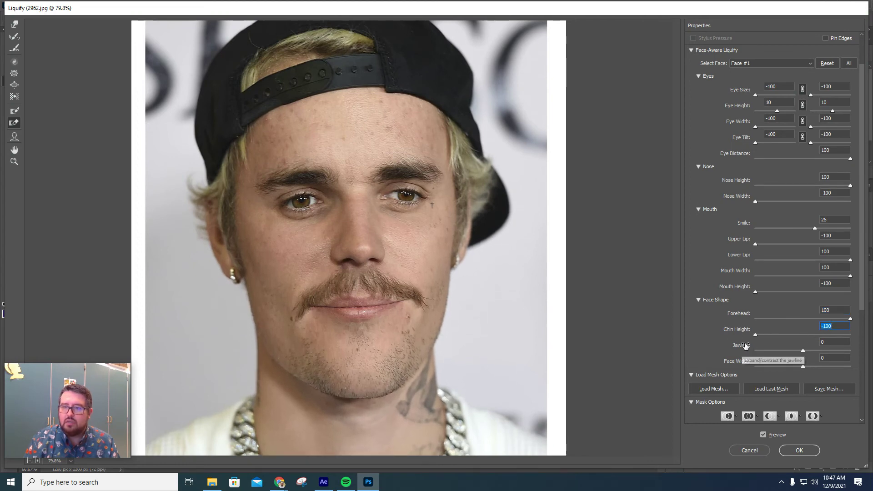
{"action": "left_click_drag", "start_coordinate": [803, 350], "coordinate": [866, 356]}
{"action": "left_click_drag", "start_coordinate": [803, 366], "coordinate": [867, 367]}
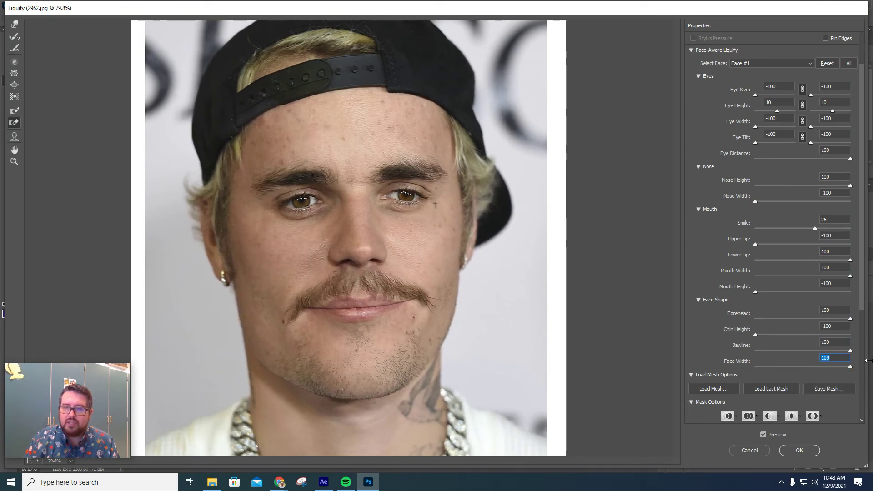
- Show the reference mesh over the portrait, hide it again and apply the Liquify changes
{"action": "scroll", "coordinate": [828, 364], "scroll_direction": "down", "scroll_amount": 3}
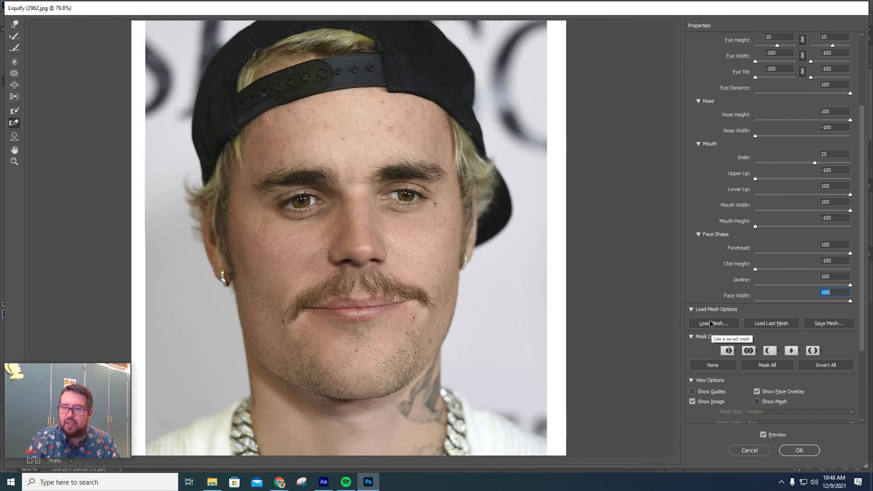
{"action": "scroll", "coordinate": [712, 324], "scroll_direction": "down", "scroll_amount": 1}
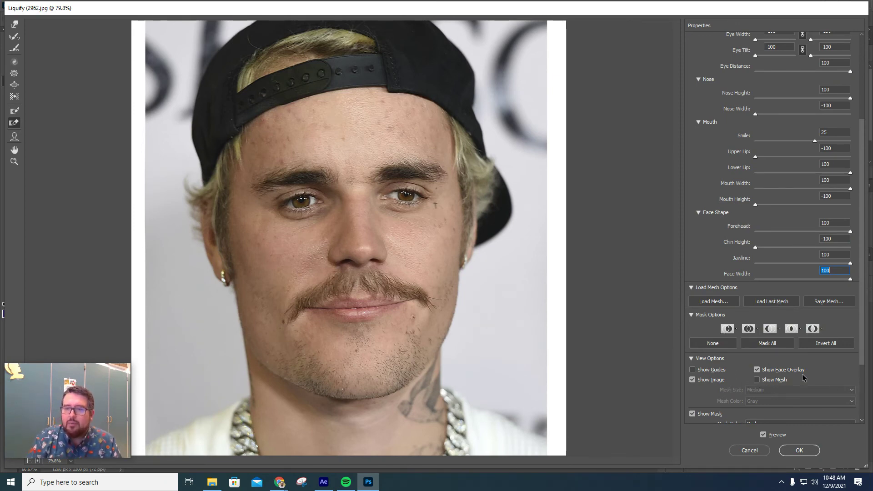
{"action": "scroll", "coordinate": [791, 349], "scroll_direction": "down", "scroll_amount": 1}
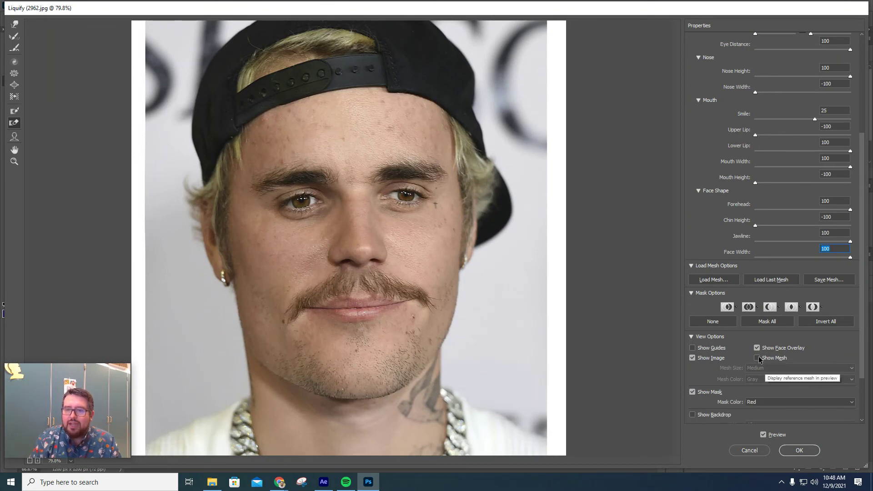
{"action": "left_click", "coordinate": [757, 358]}
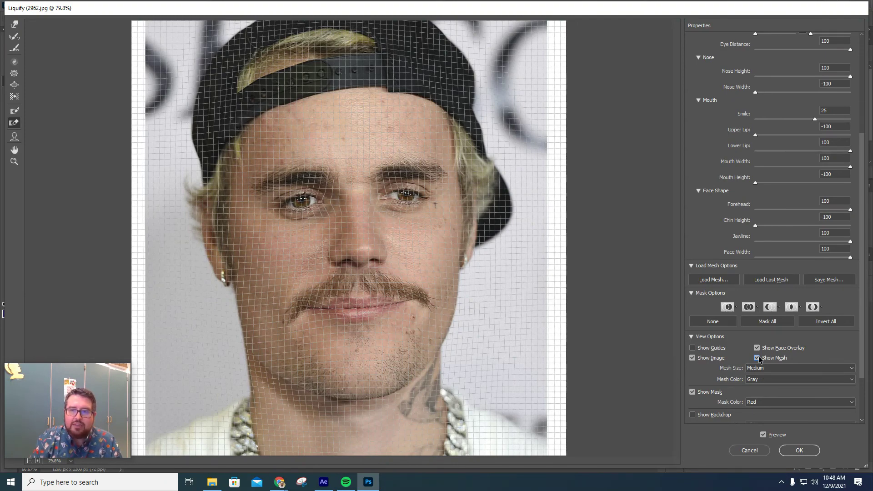
{"action": "left_click", "coordinate": [757, 359]}
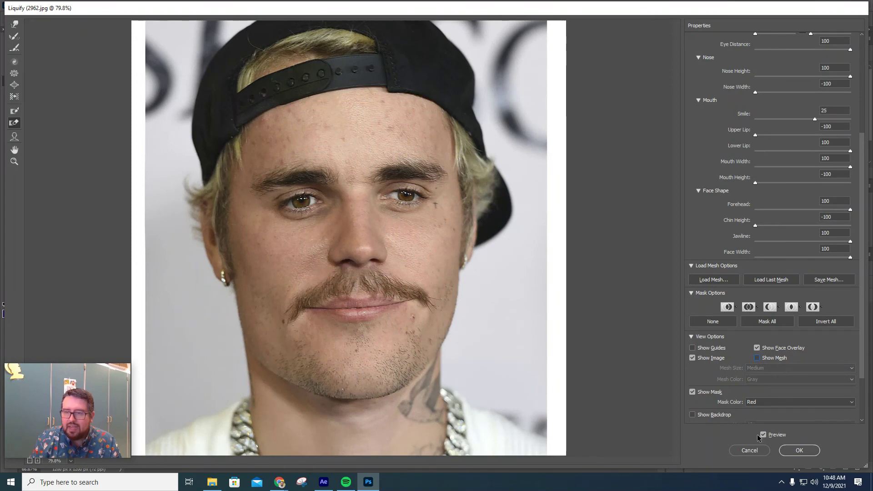
{"action": "left_click", "coordinate": [808, 450]}
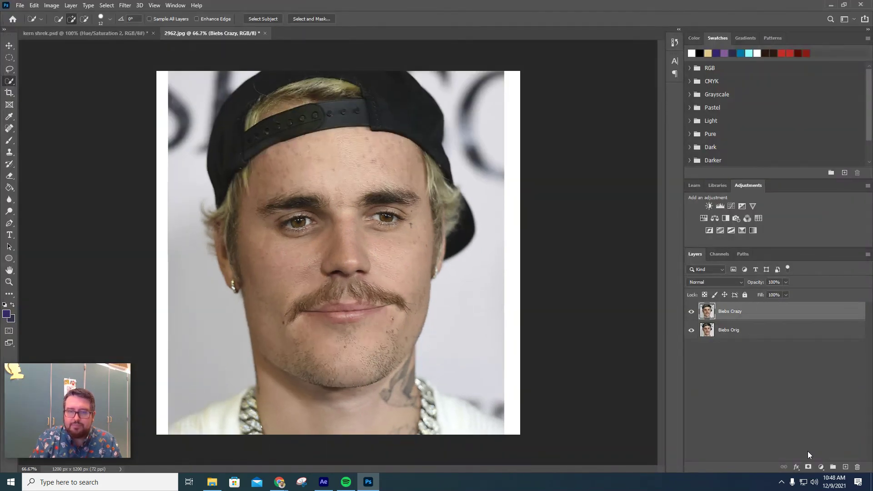
- Toggle the visibility of the Biebs Crazy layer repeatedly to compare it with the original
{"action": "left_click", "coordinate": [691, 312]}
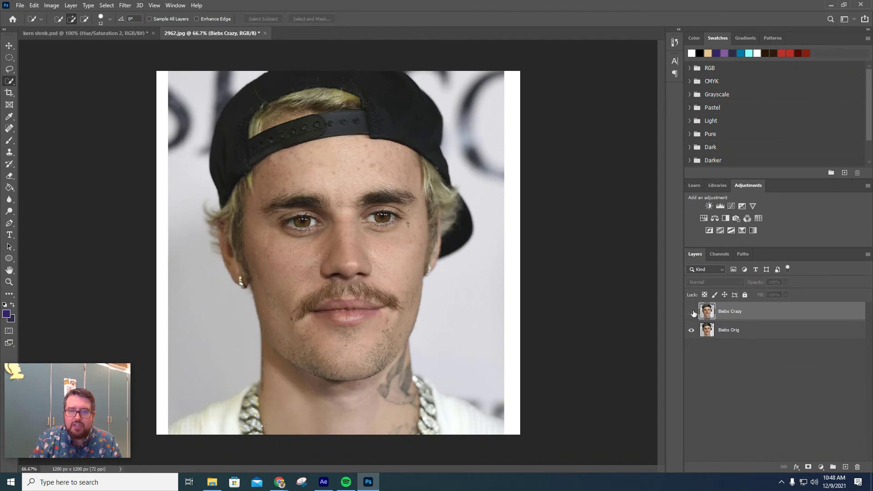
{"action": "left_click", "coordinate": [691, 312]}
{"action": "left_click", "coordinate": [691, 312]}
{"action": "left_click", "coordinate": [692, 312]}
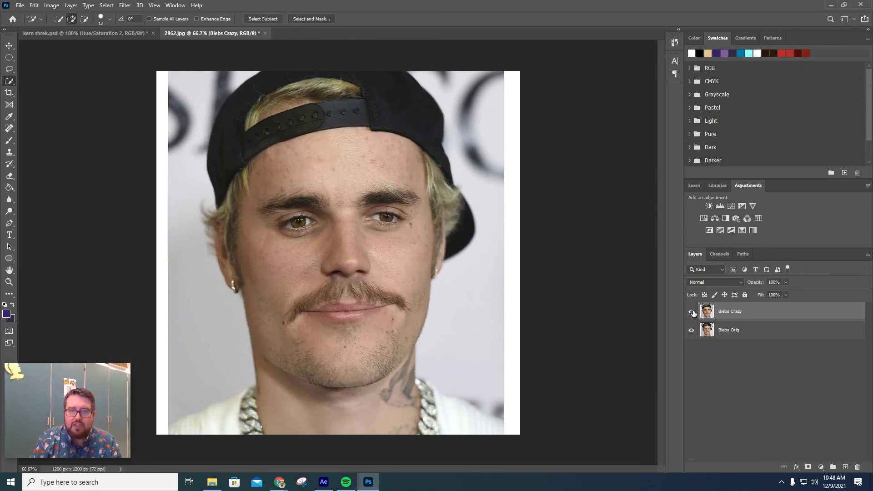
{"action": "left_click", "coordinate": [692, 312]}
{"action": "left_click", "coordinate": [691, 312]}
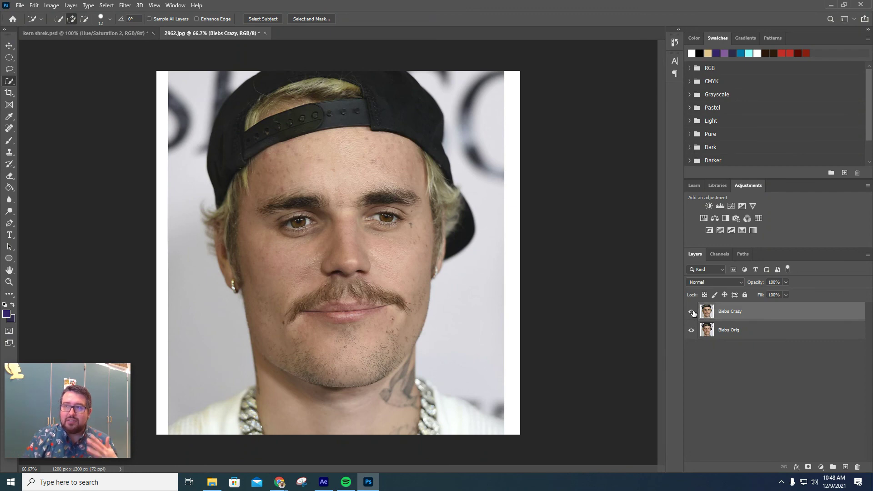
- Reopen Liquify on the Biebs Crazy layer and apply an Eye Size of 100 to both eyes
{"action": "left_click", "coordinate": [126, 6]}
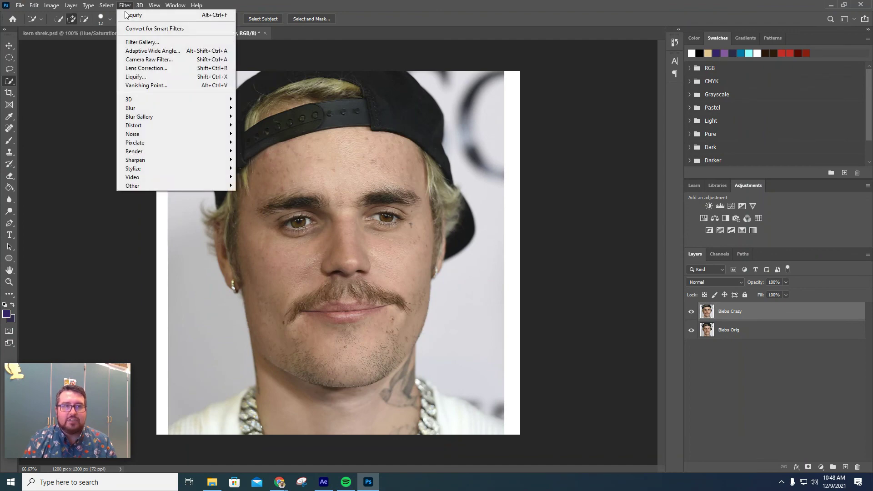
{"action": "left_click", "coordinate": [146, 77]}
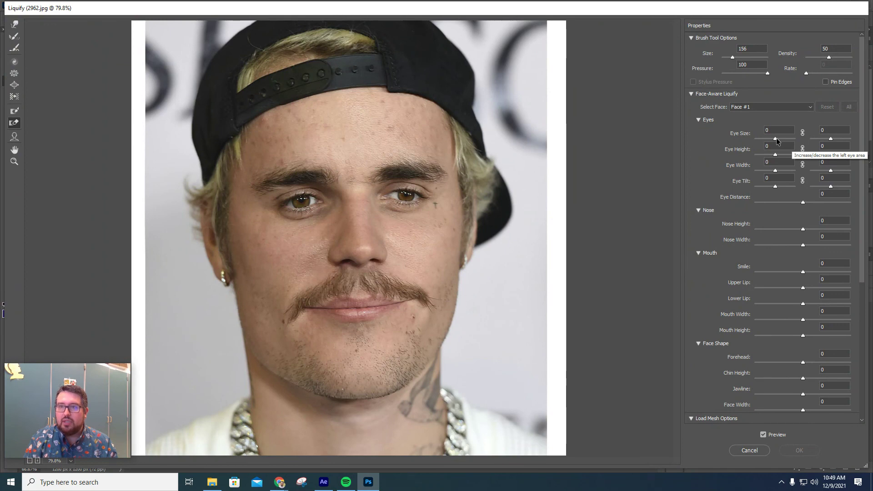
{"action": "left_click_drag", "start_coordinate": [777, 138], "coordinate": [795, 138]}
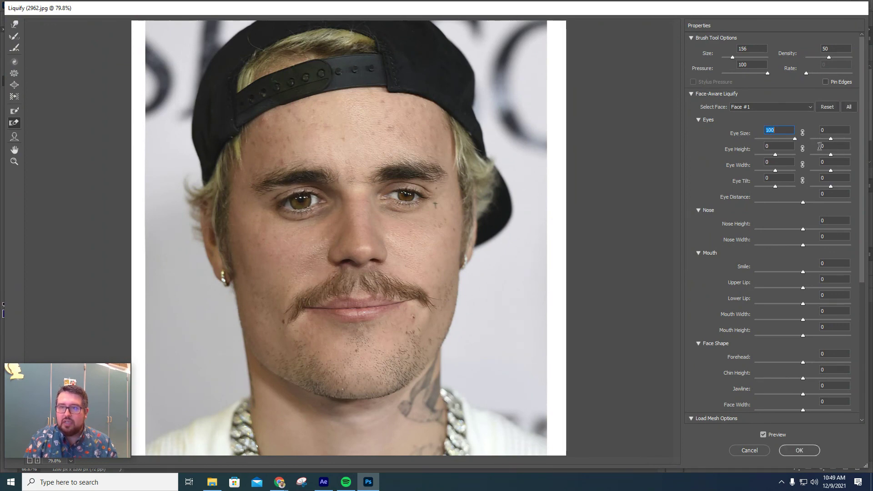
{"action": "left_click_drag", "start_coordinate": [832, 139], "coordinate": [867, 144]}
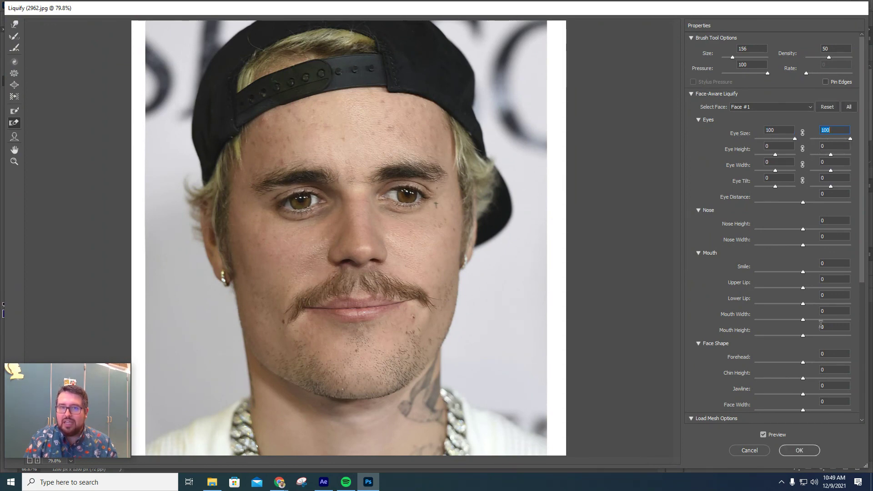
{"action": "left_click", "coordinate": [796, 453]}
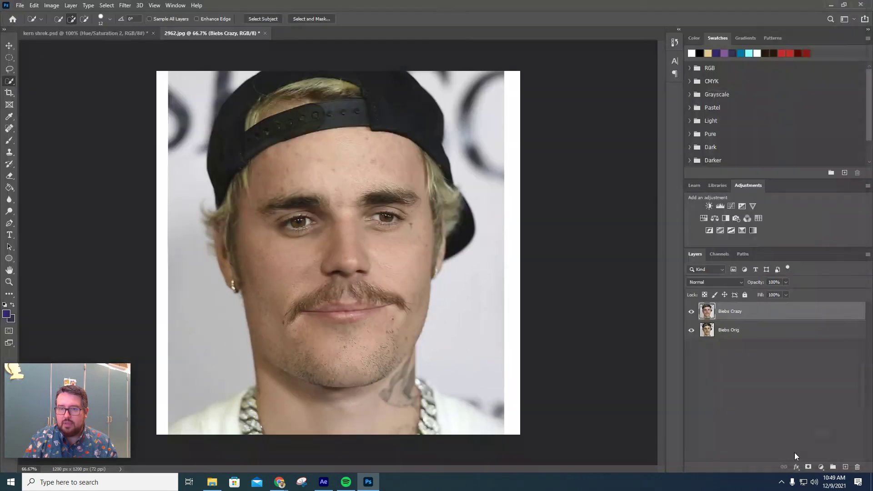
- Try reapplying the last Liquify filter to the Biebs Crazy layer twice, undoing after each application
{"action": "left_click", "coordinate": [122, 5]}
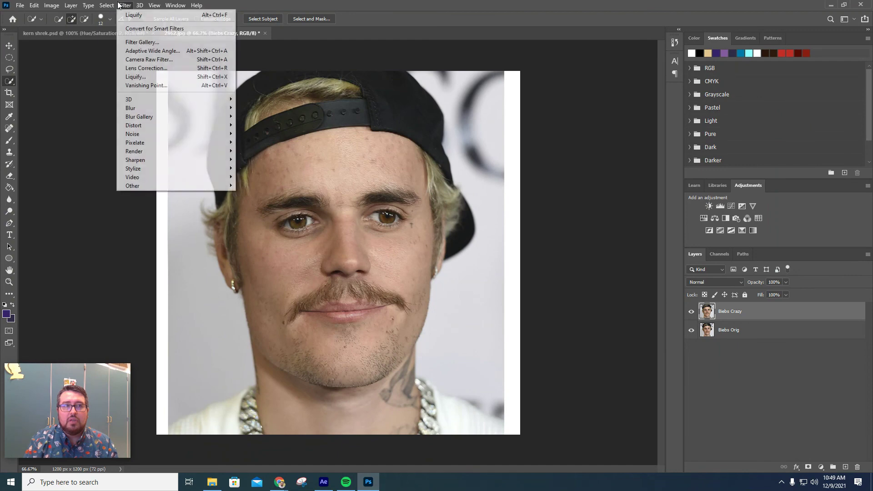
{"action": "left_click", "coordinate": [151, 16]}
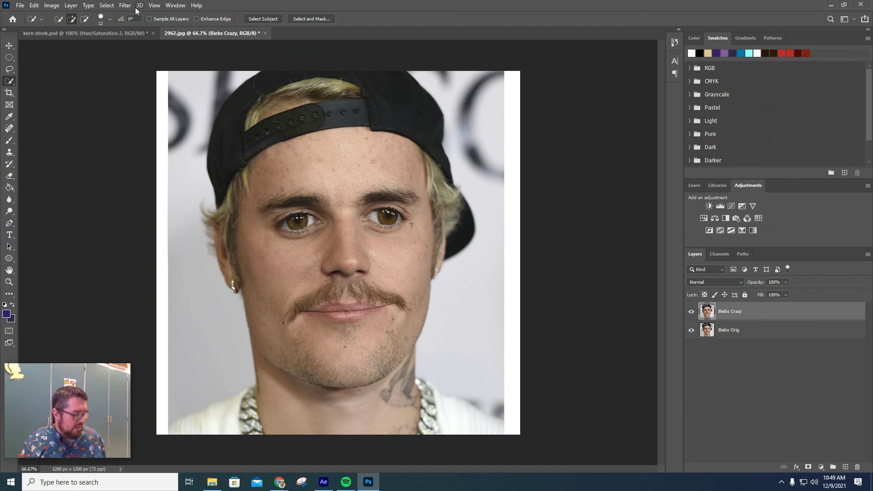
{"action": "key", "text": "ctrl+z"}
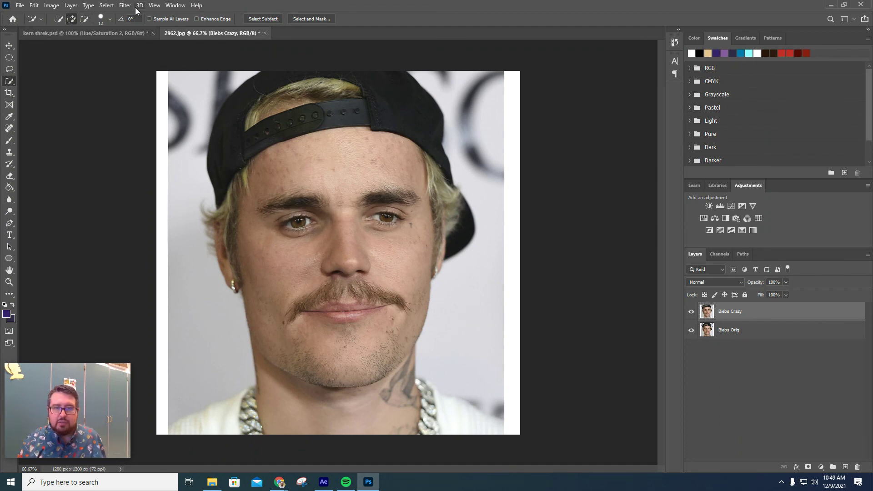
{"action": "left_click", "coordinate": [124, 5]}
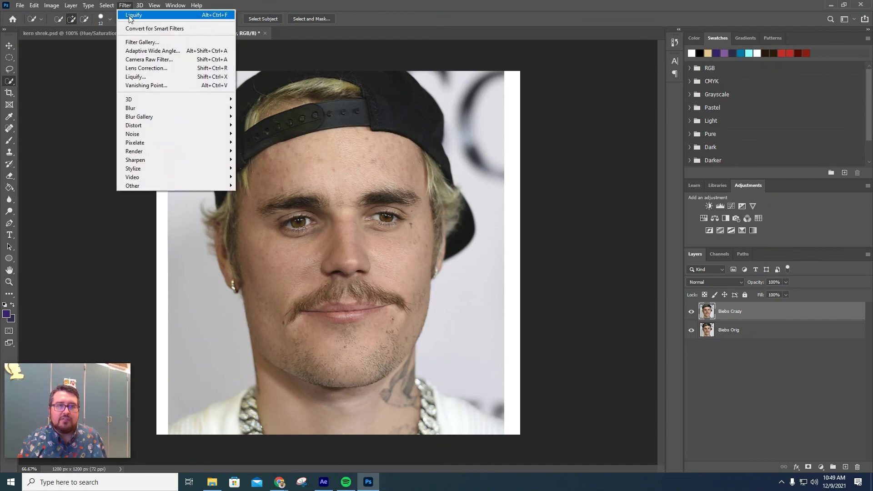
{"action": "left_click", "coordinate": [130, 16]}
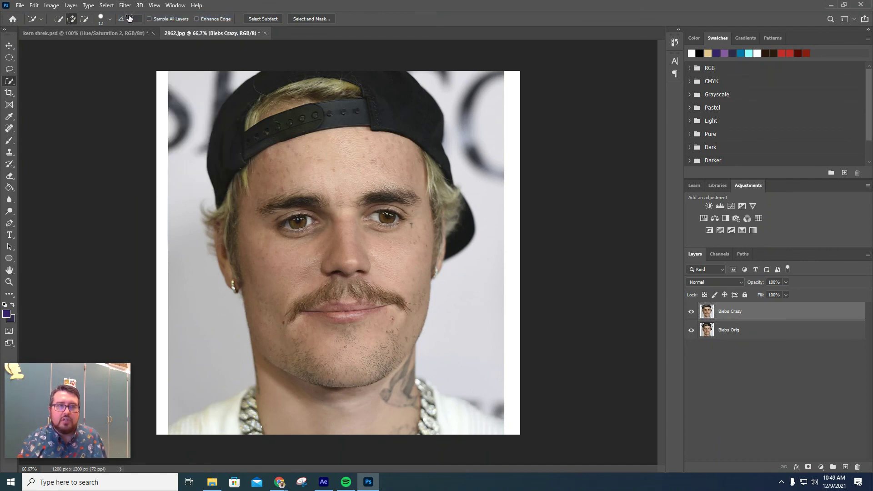
{"action": "key", "text": "ctrl+z"}
{"action": "key", "text": "ctrl+z"}
- Redo the undone changes to bring back the Biebs Crazy layer, and undo its repeated Liquify pass
{"action": "left_click", "coordinate": [106, 5]}
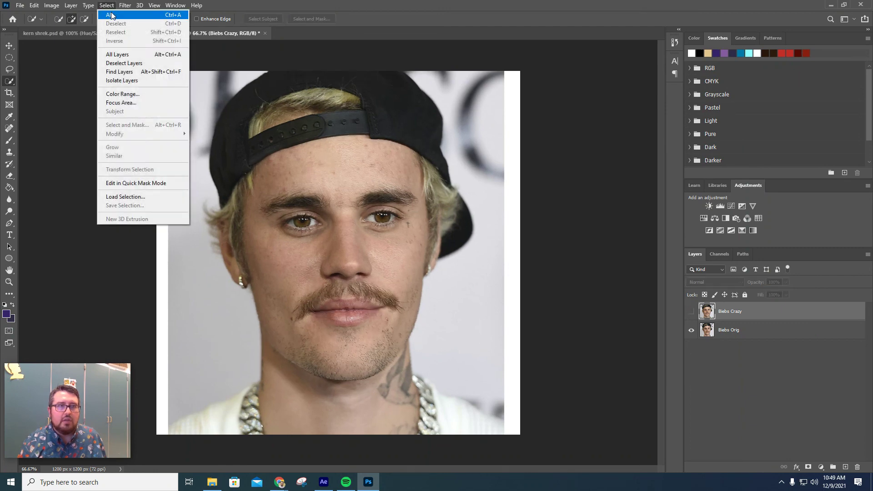
{"action": "left_click", "coordinate": [124, 5]}
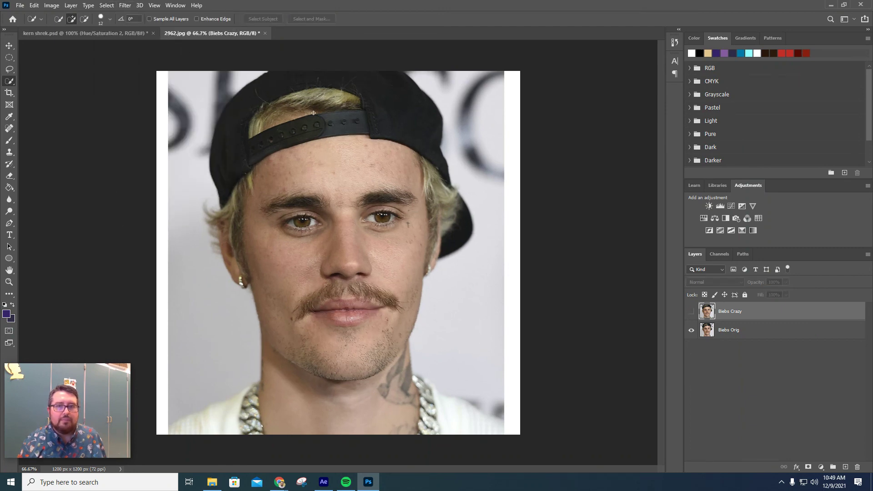
{"action": "key", "text": "ctrl+z"}
{"action": "key", "text": "ctrl+shift+z"}
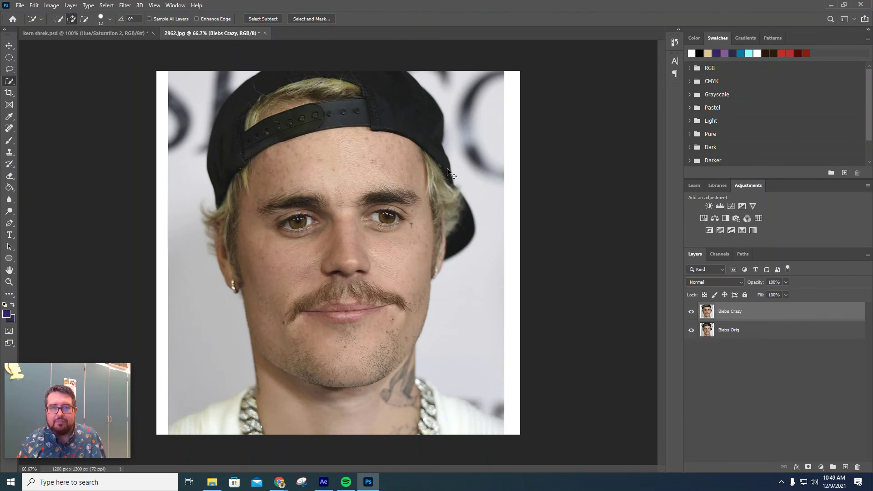
{"action": "key", "text": "ctrl+z"}
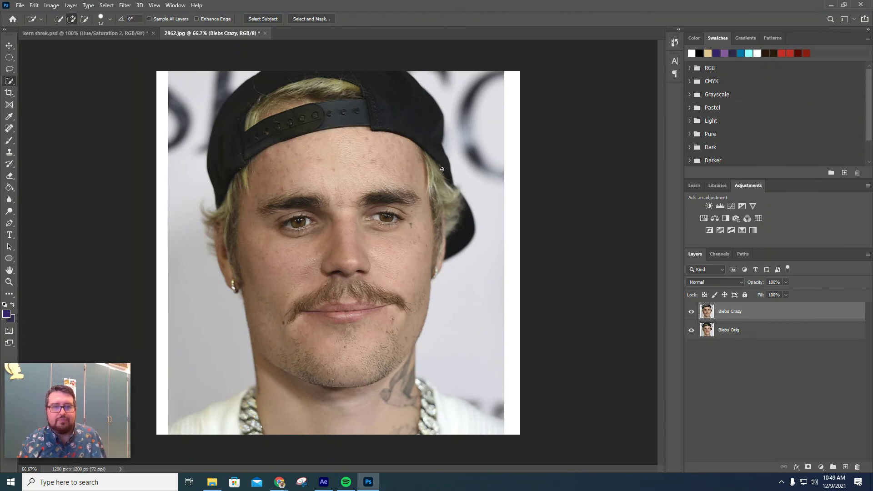
- Reapply the last-used Liquify filter to the Biebs Crazy layer
{"action": "left_click", "coordinate": [125, 5]}
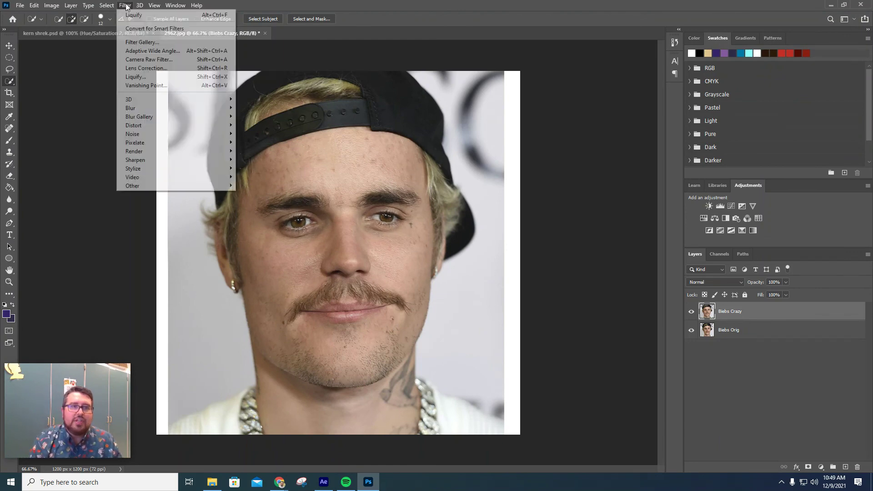
{"action": "left_click", "coordinate": [133, 16]}
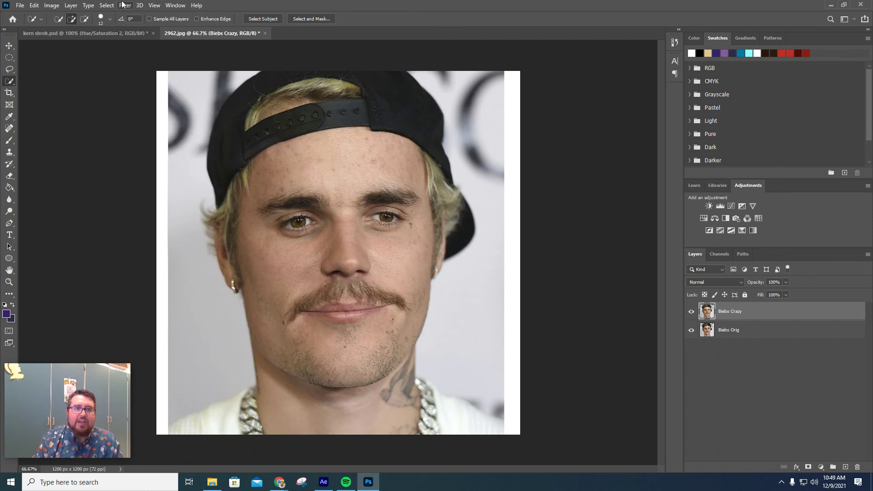